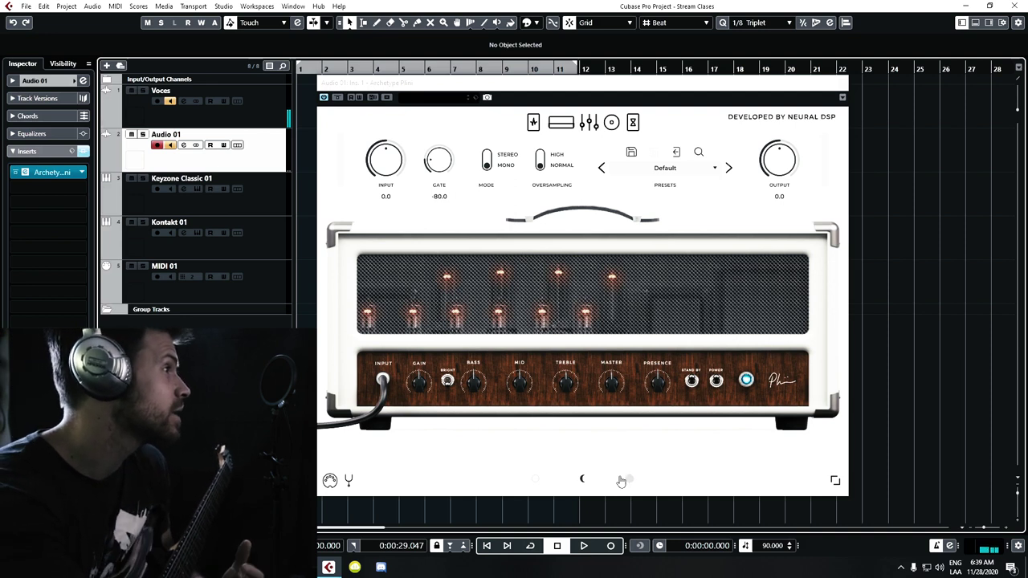
Compare the three amp heads in Archetype Plini, finishing on the white crunch amp with the wood control panel
click(536, 482)
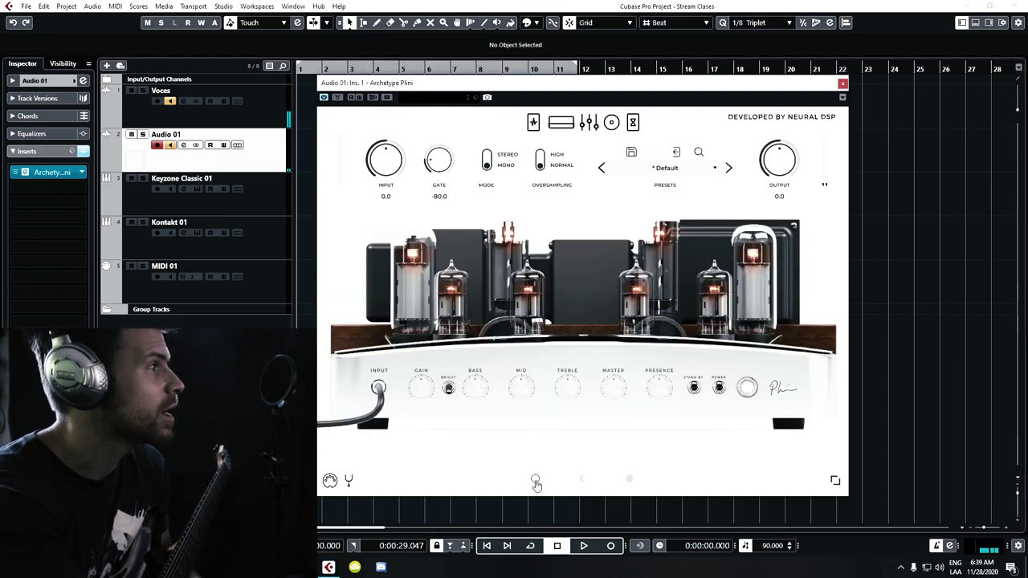
click(583, 481)
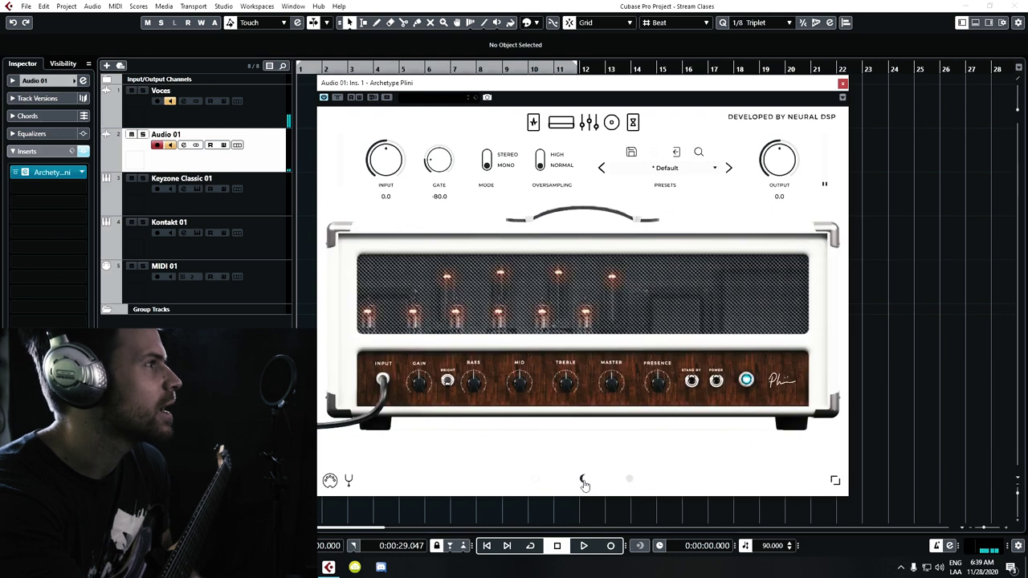
click(629, 480)
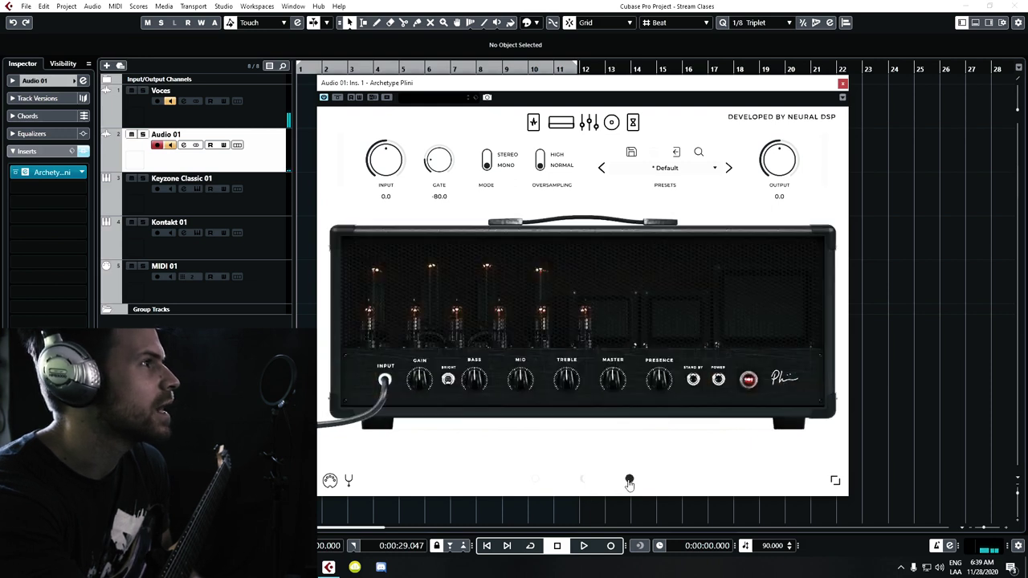
click(536, 481)
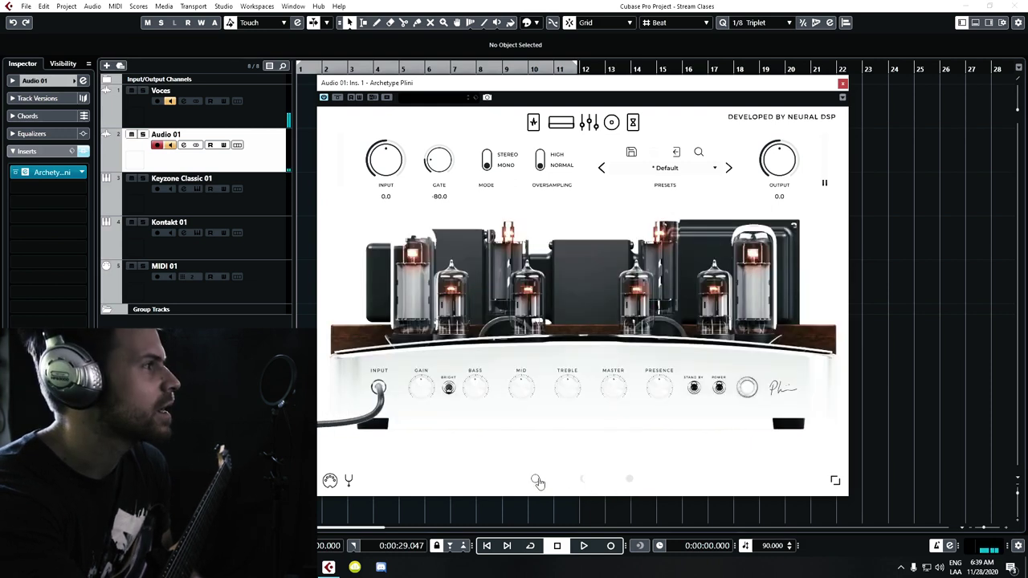
click(584, 481)
click(629, 481)
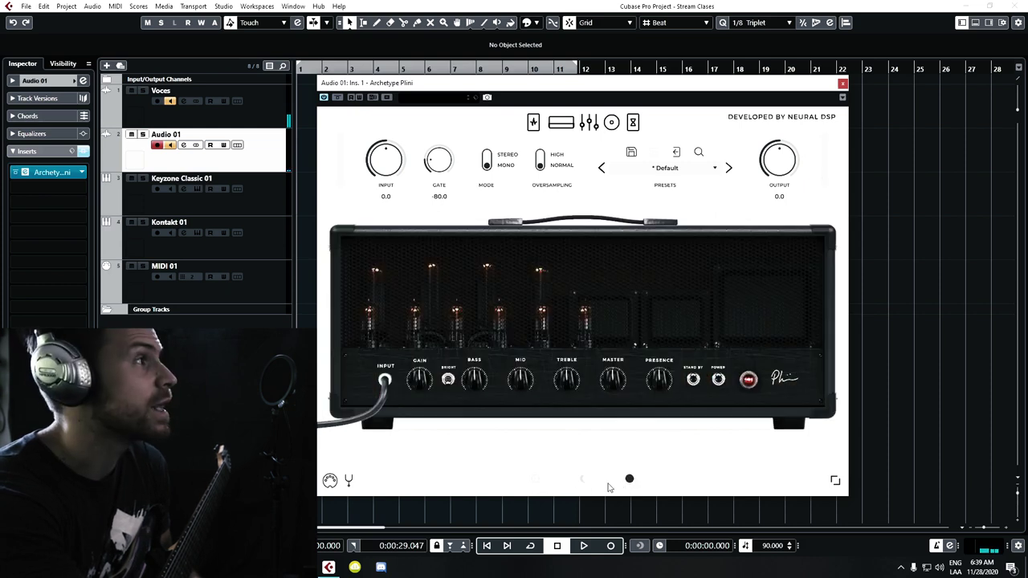
click(583, 480)
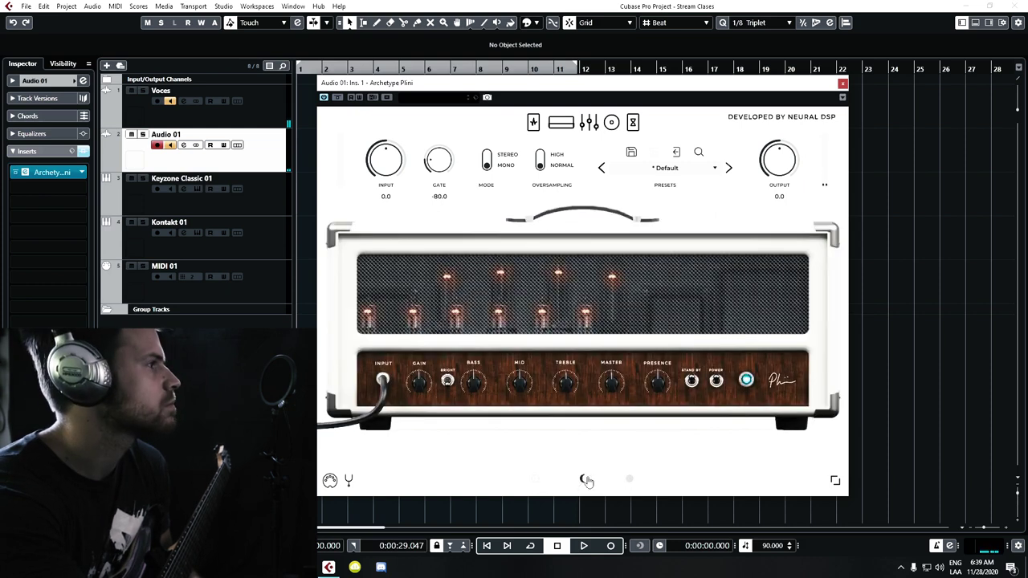
Reload the Default preset, then audition the Simon Grove presets Plini Crunch Rhythm, Plini Crystal Clean and Plini High Gain Lead
click(695, 174)
click(663, 200)
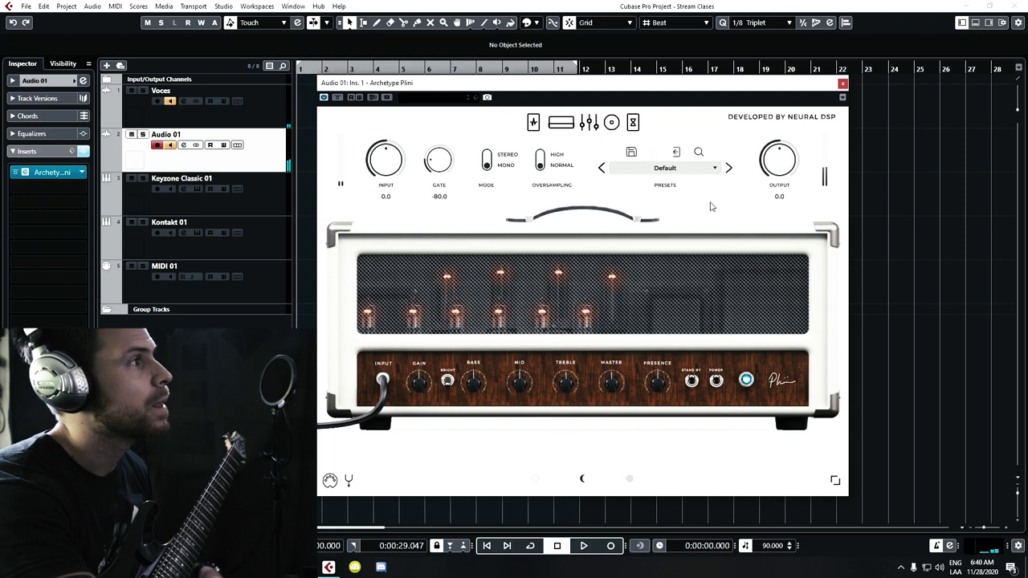
click(729, 168)
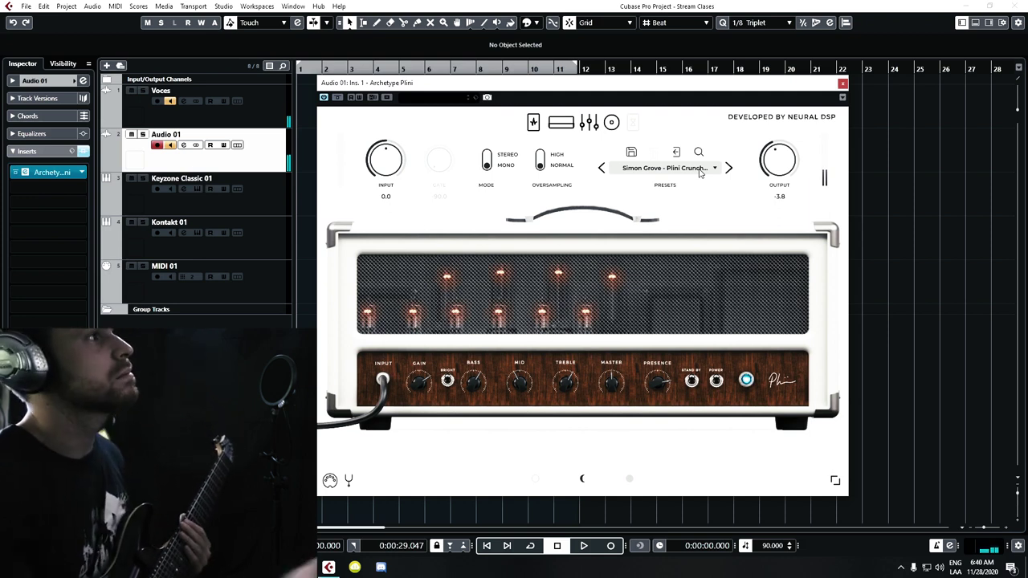
click(728, 169)
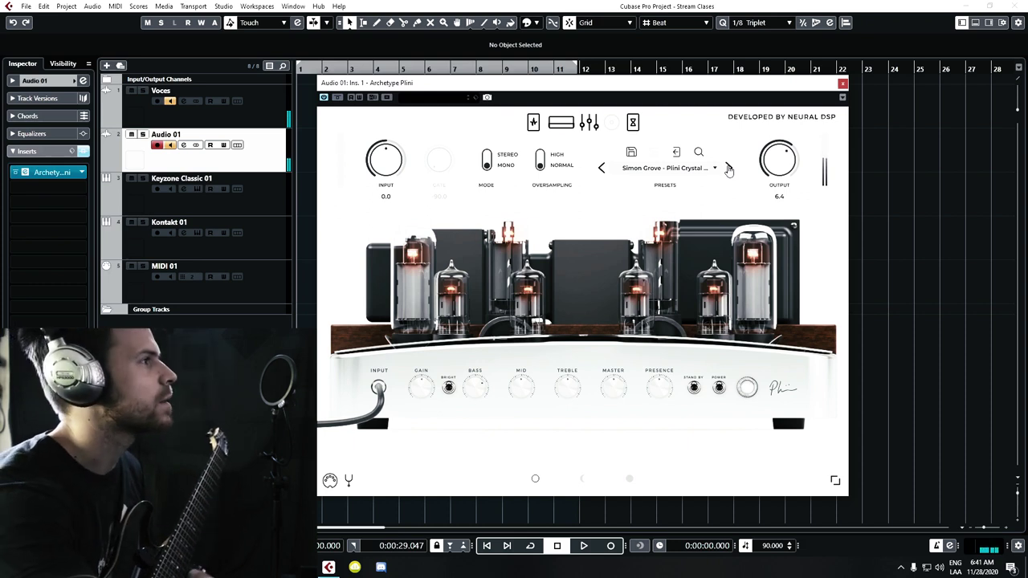
click(728, 169)
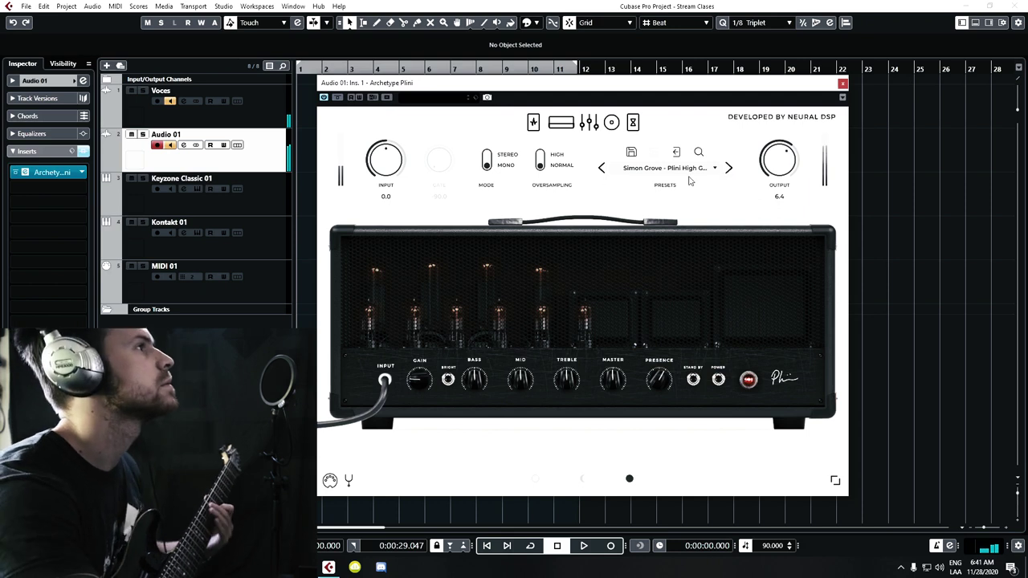
Audition the Simon Grove - Plini High Gain Rhythm preset and review the list of artist presets
click(691, 170)
mouse_move(711, 213)
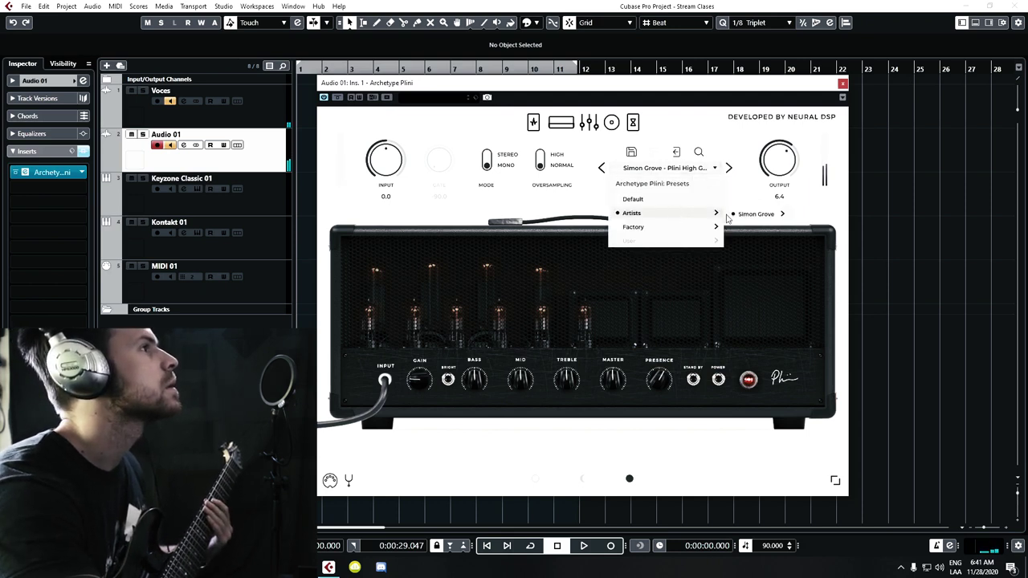
click(734, 143)
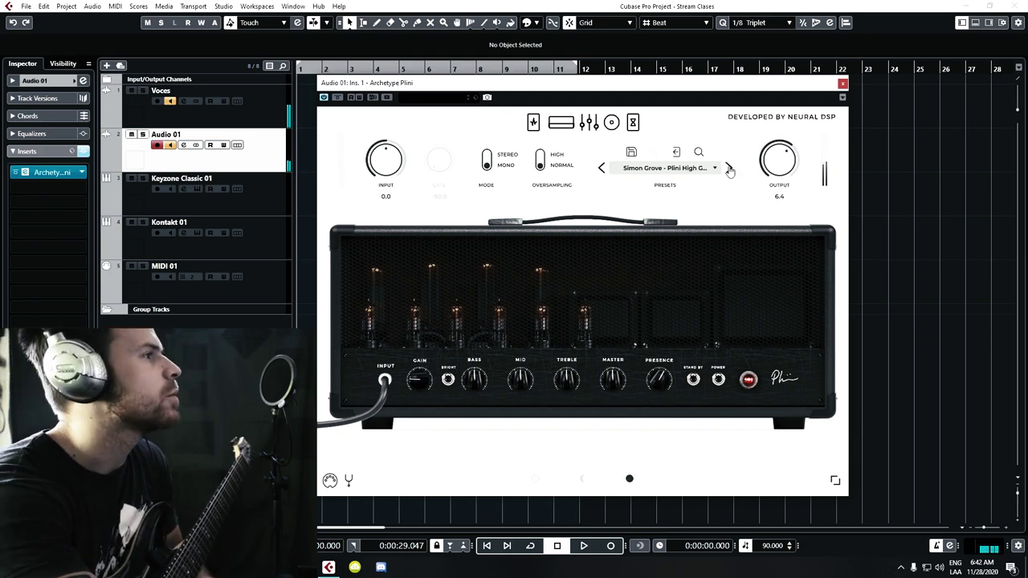
click(717, 170)
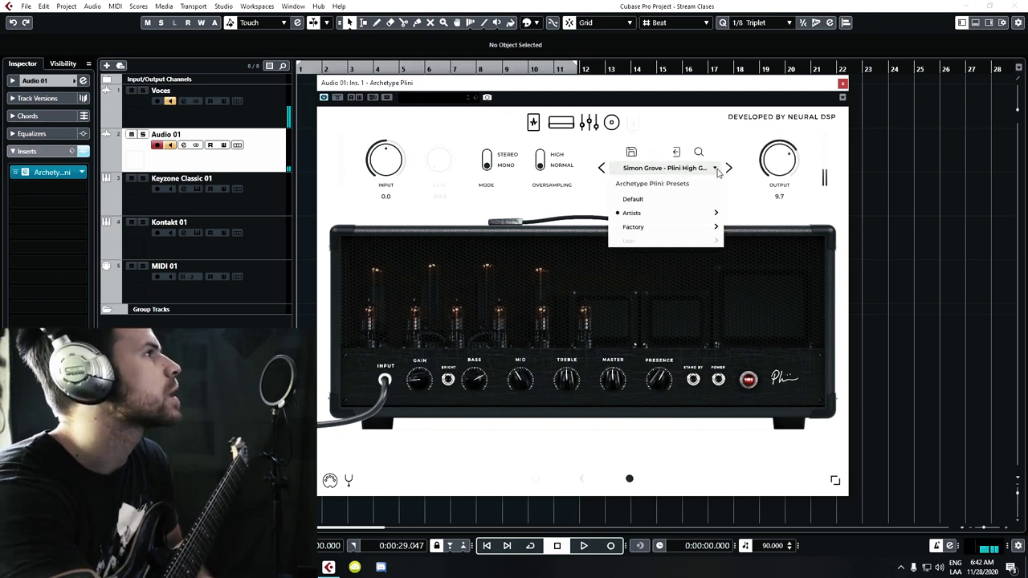
mouse_move(675, 213)
mouse_move(760, 217)
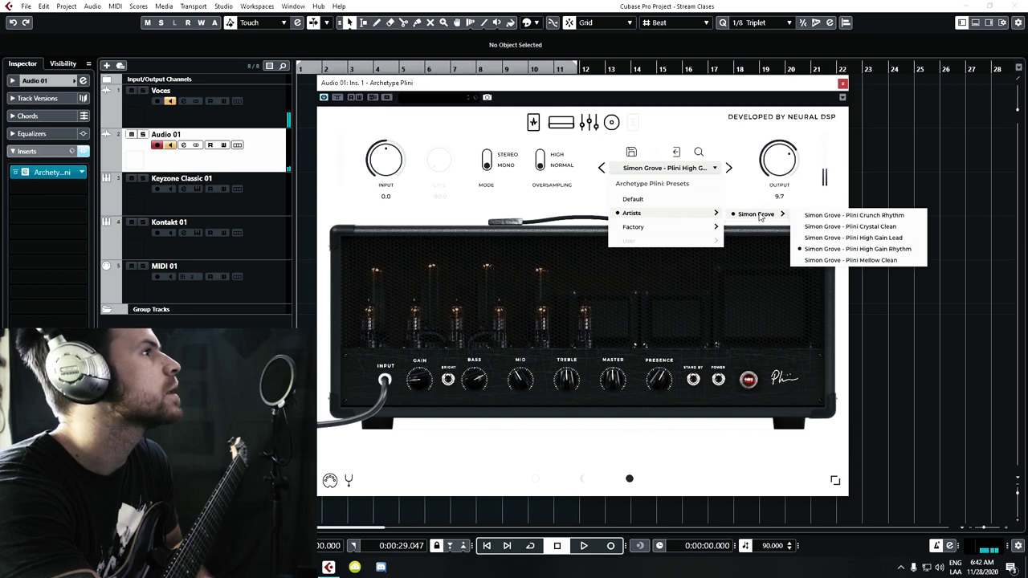
click(738, 170)
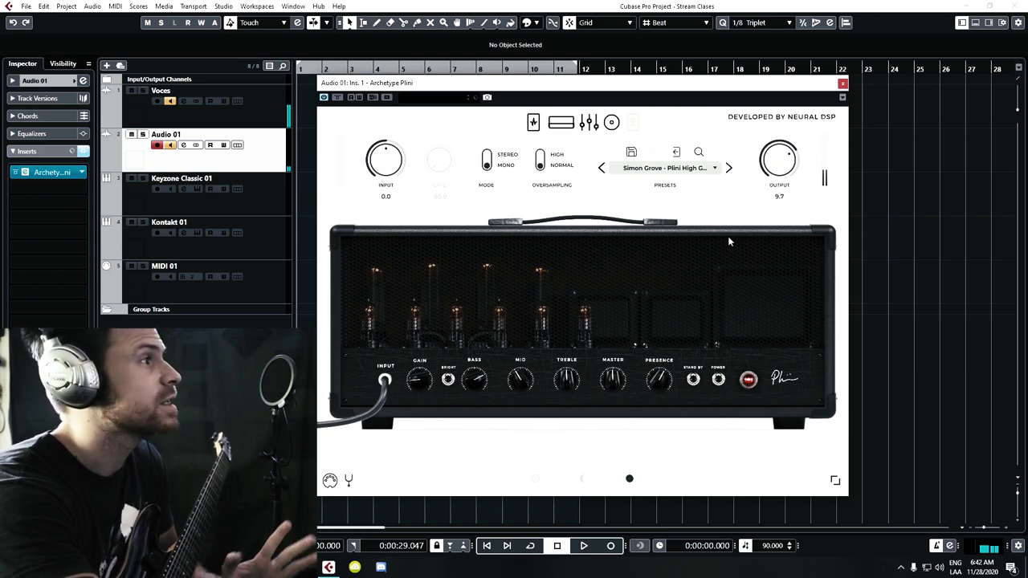
Audition Simon Grove - Plini Mellow Clean and Electric Sunrise - Crunch, and review the Neural DSP factory presets
click(727, 167)
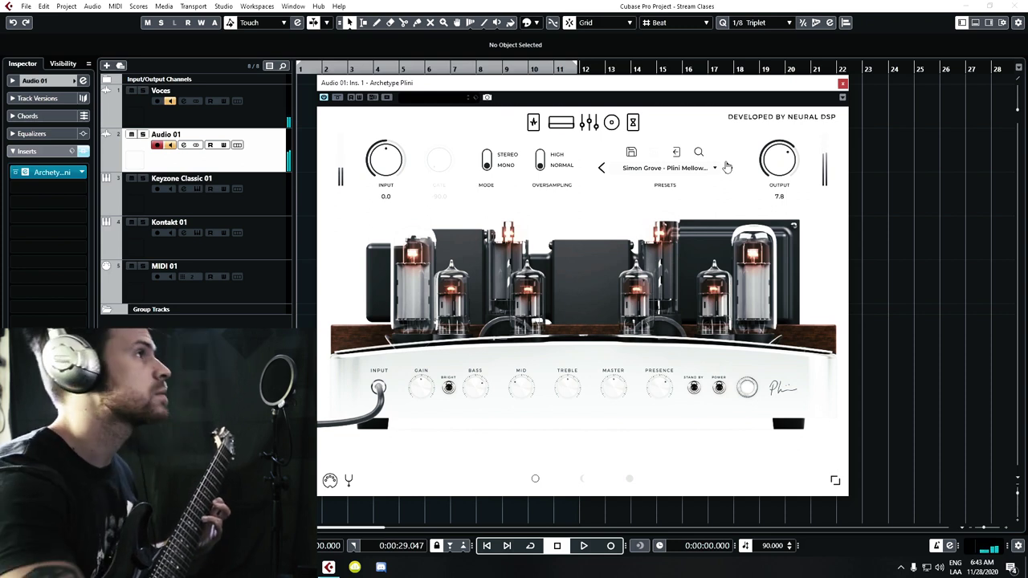
click(727, 167)
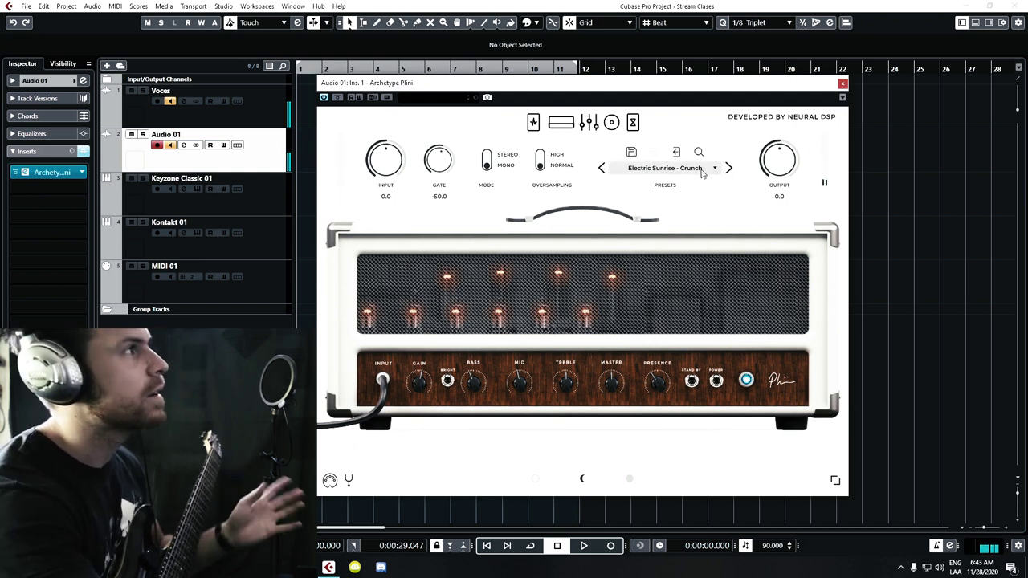
click(702, 170)
mouse_move(664, 231)
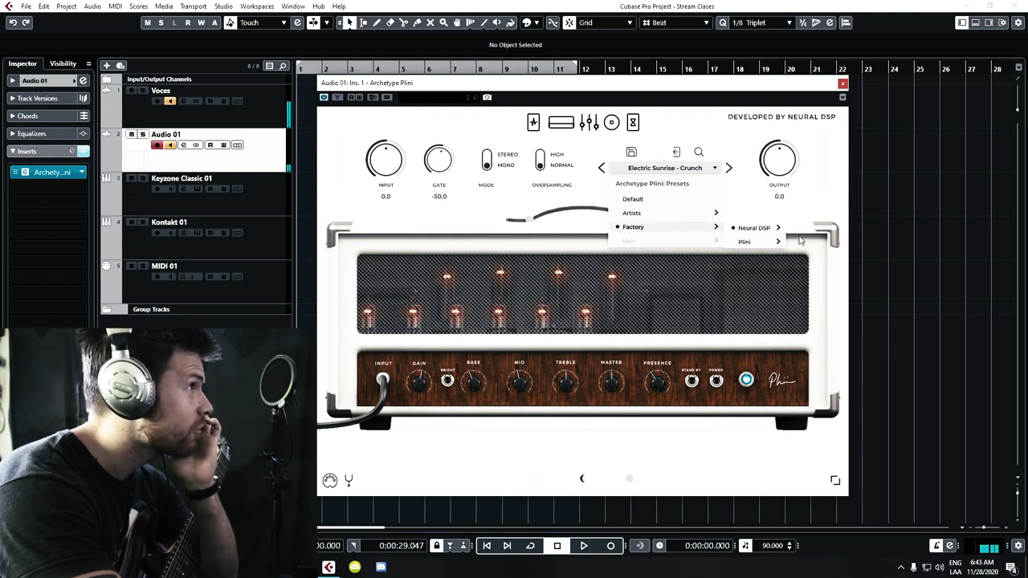
mouse_move(776, 230)
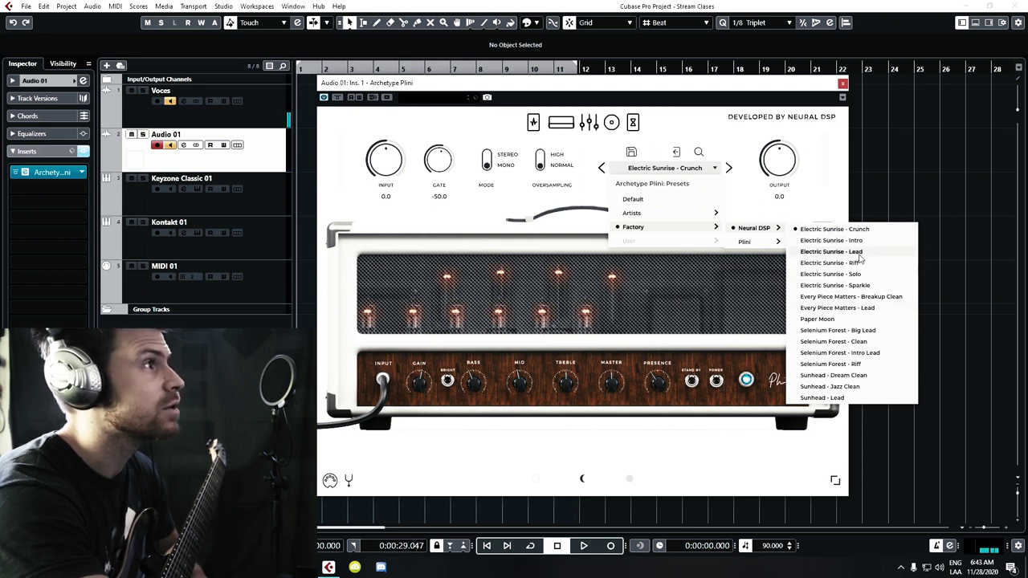
click(742, 186)
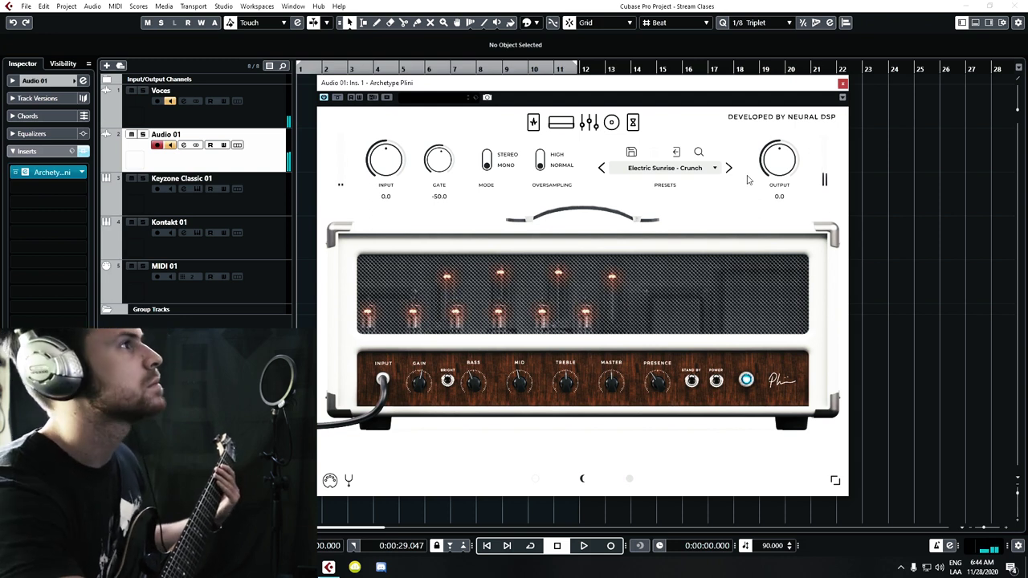
Audition the Electric Sunrise presets Intro, Lead, Riff, Solo and Sparkle in sequence
click(728, 168)
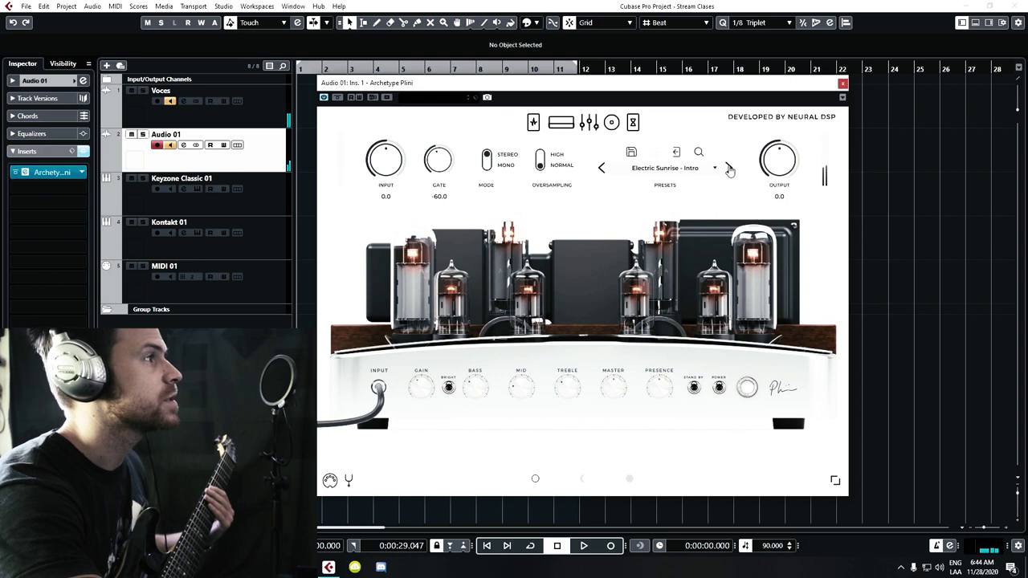
click(729, 171)
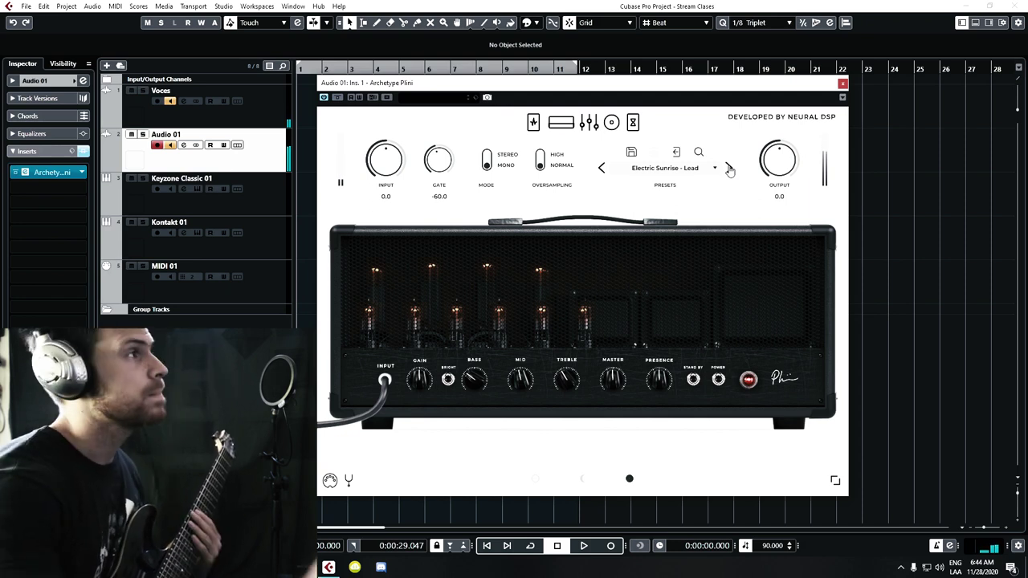
click(729, 168)
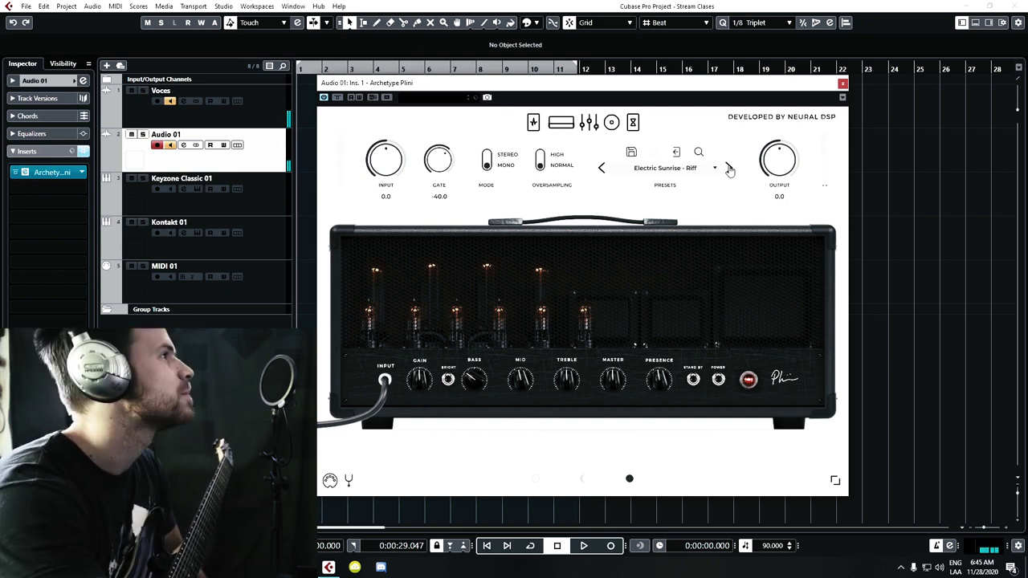
click(729, 169)
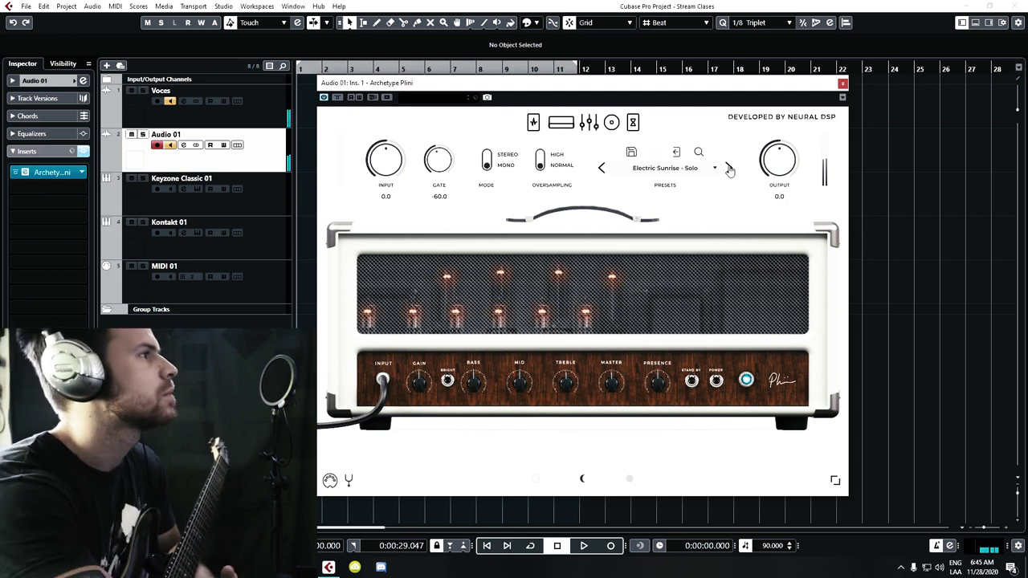
click(730, 168)
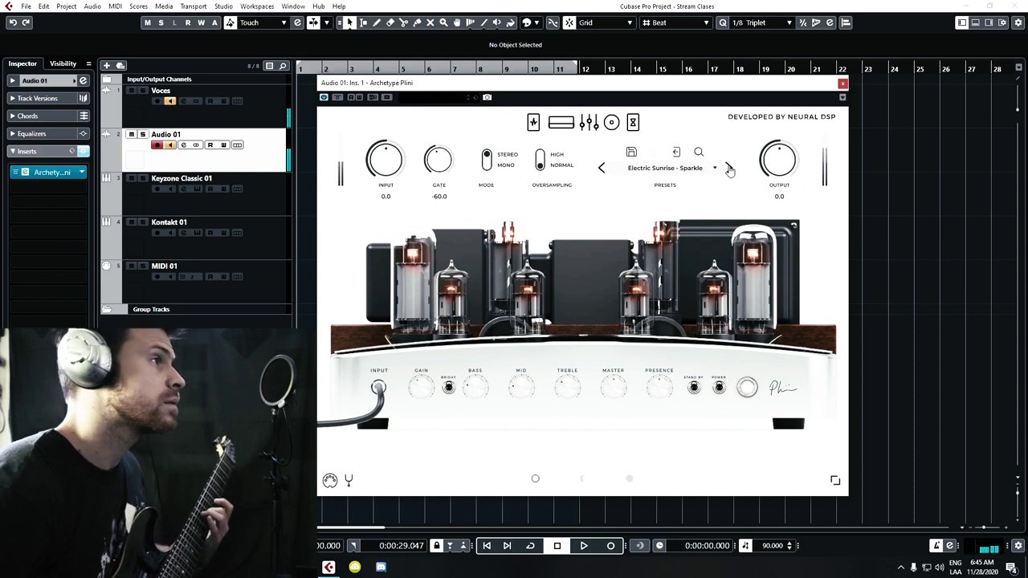
Audition the presets Every Piece Matters - Breakup Clean, Every Piece Matters - Lead and Paper Moon
click(730, 169)
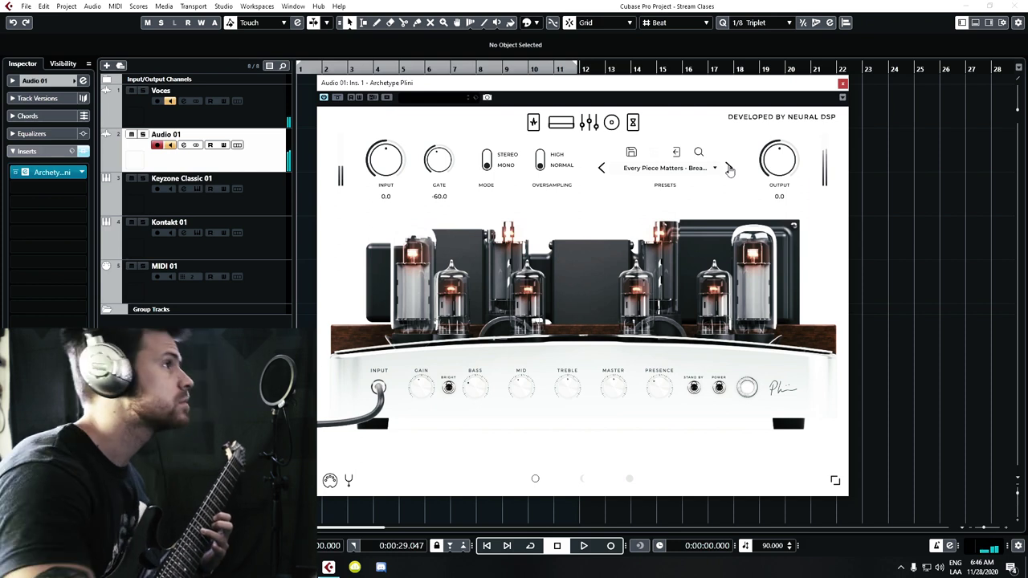
click(729, 169)
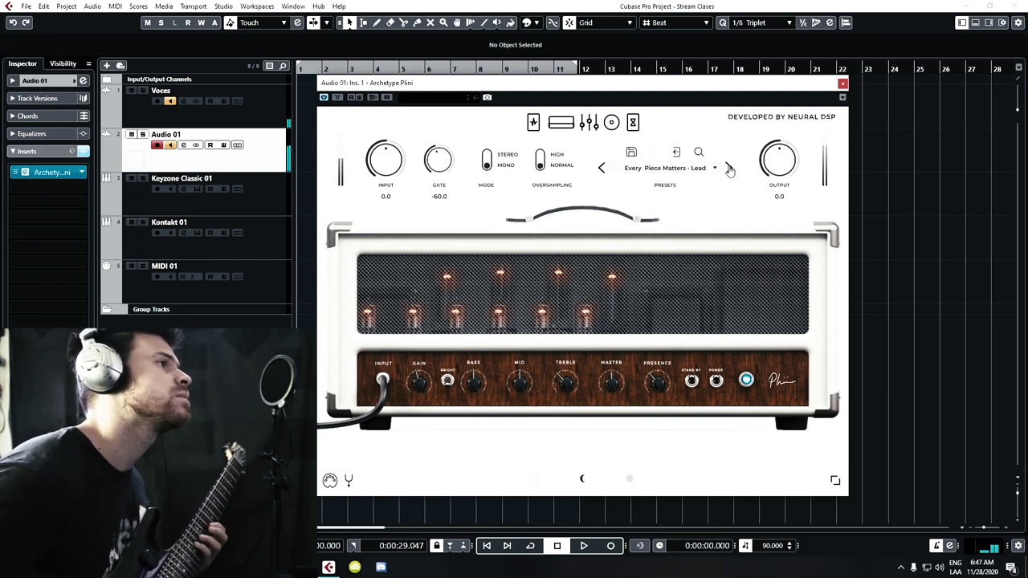
click(730, 169)
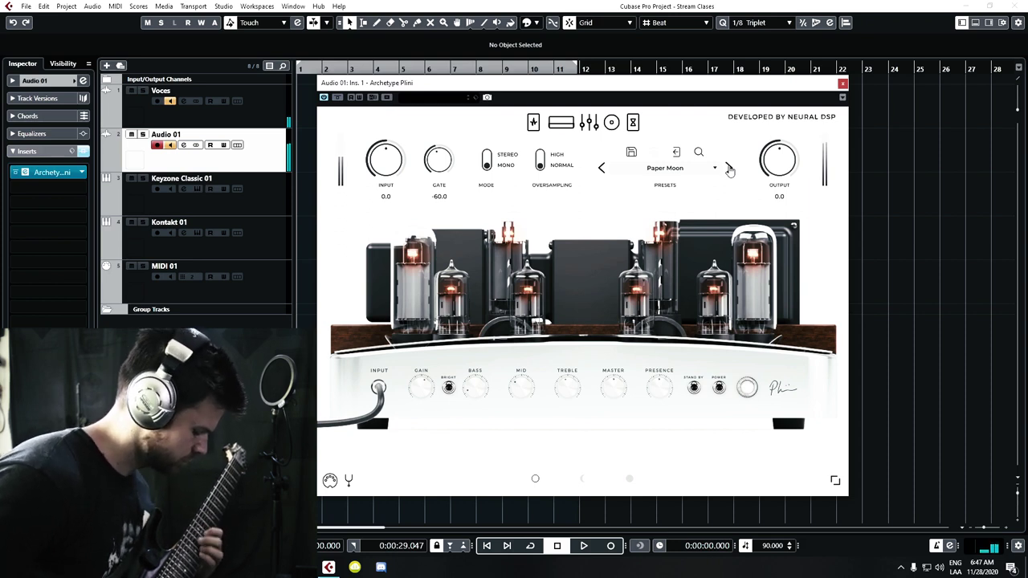
Audition the Selenium Forest presets Big Lead, Clean, Intro Lead and Riff in sequence
click(730, 169)
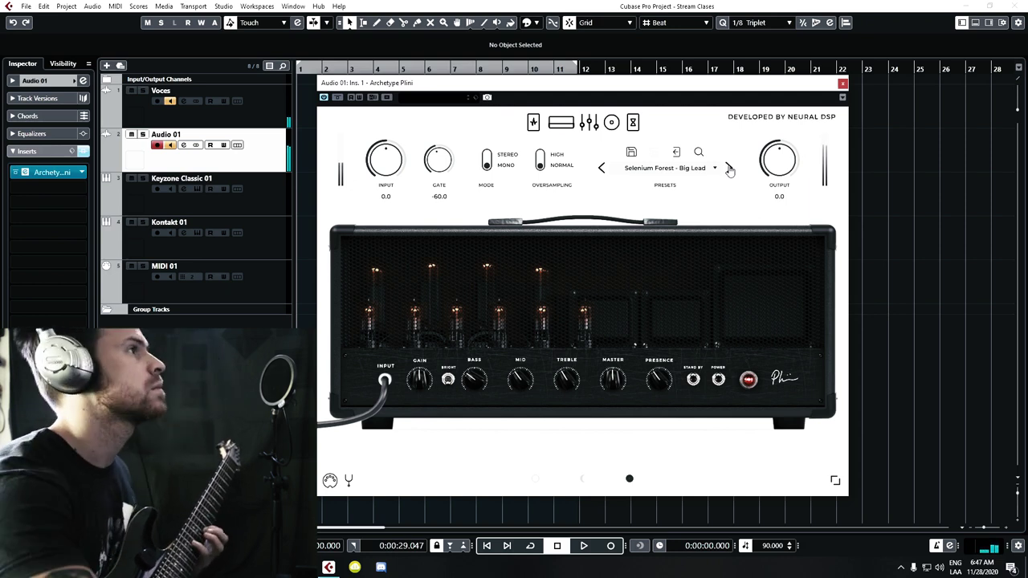
click(730, 169)
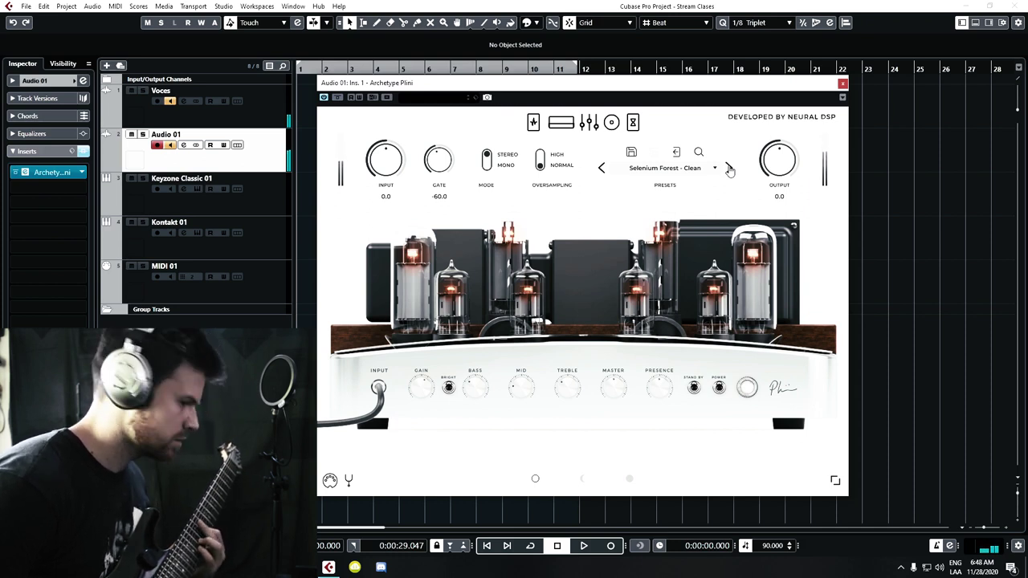
click(729, 168)
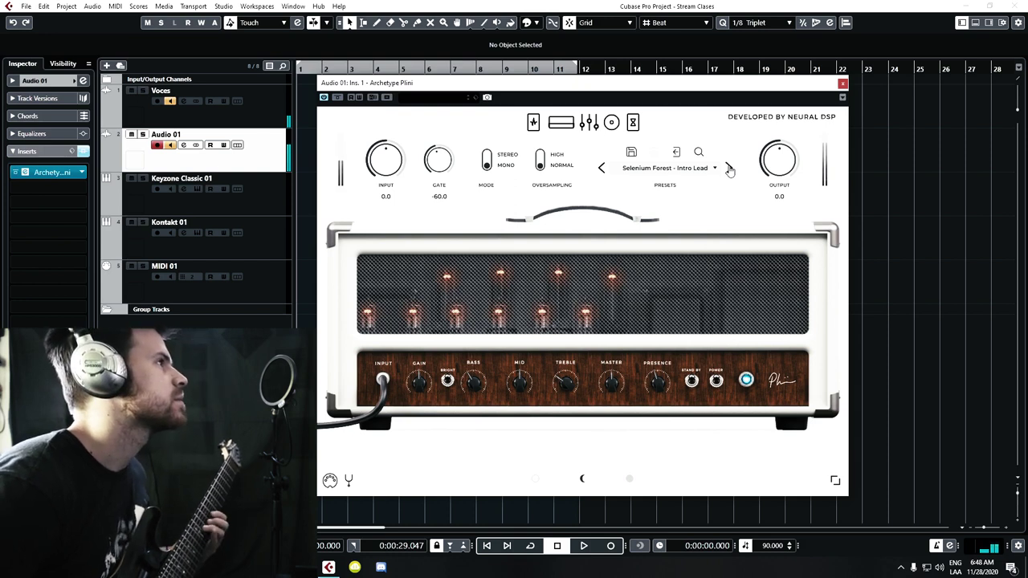
click(729, 168)
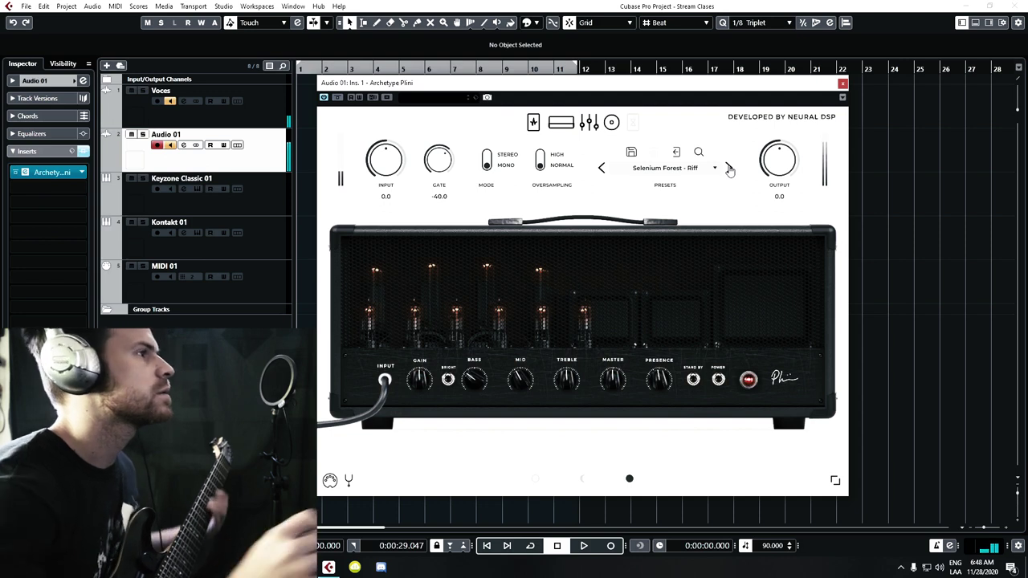
Audition the Sunhead - Jazz Clean preset and load Camino from the Plini factory presets
click(730, 169)
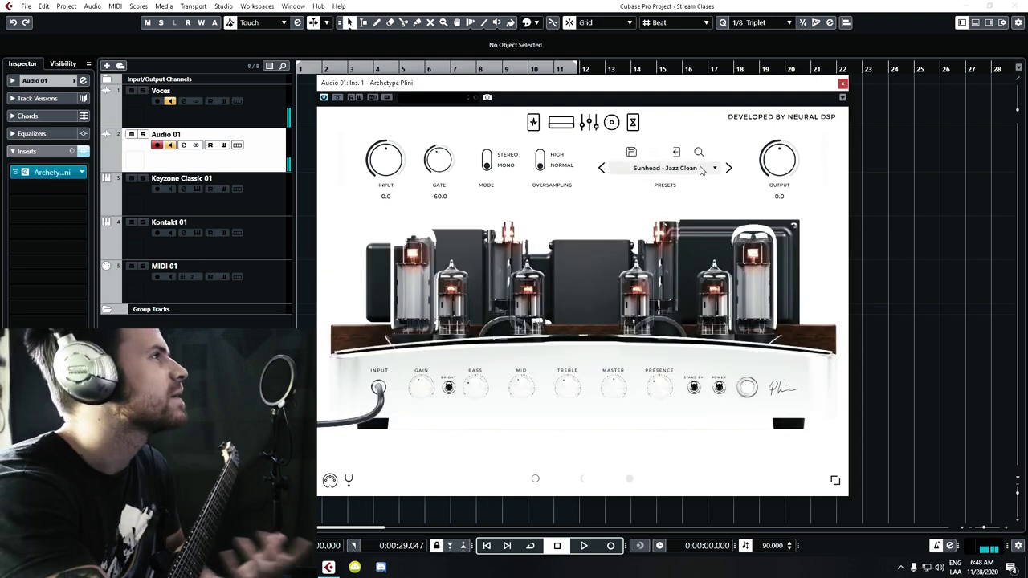
click(702, 169)
mouse_move(711, 230)
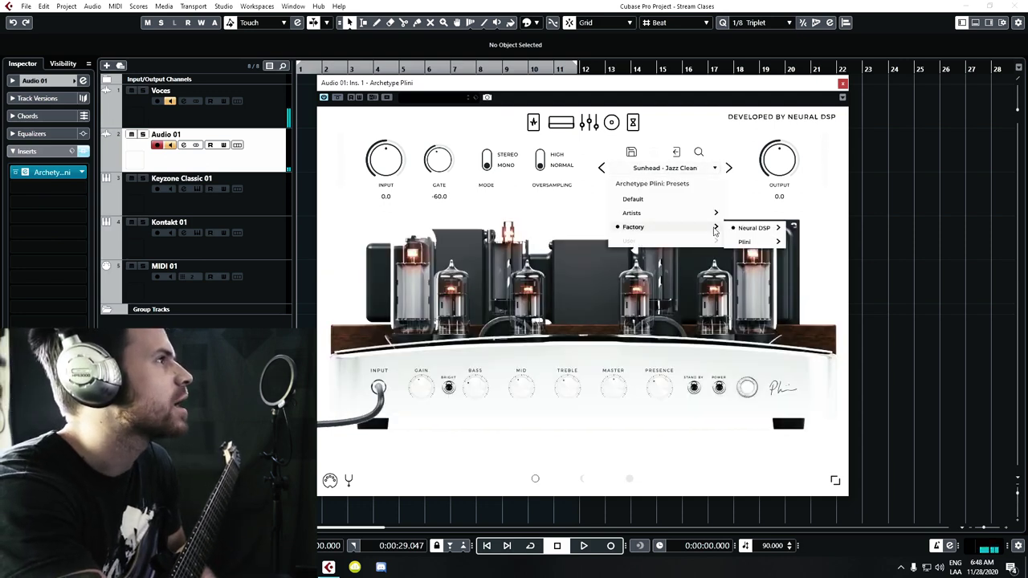
mouse_move(759, 246)
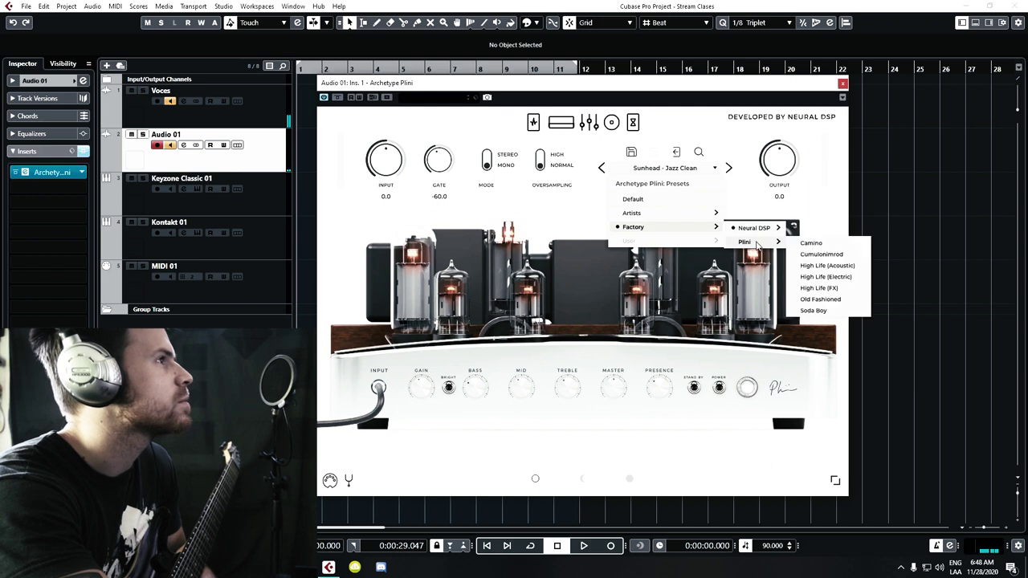
click(813, 244)
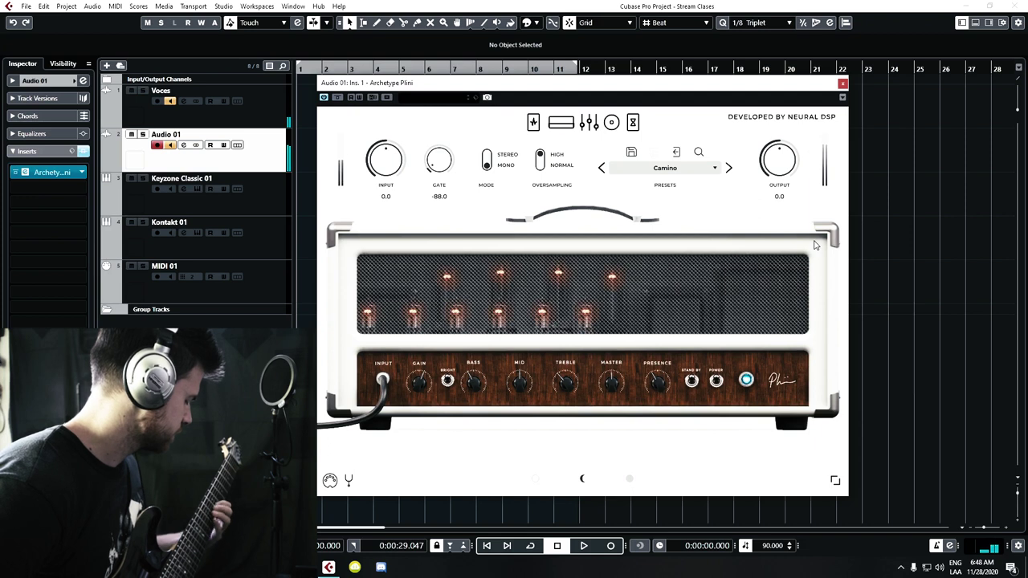
Audition the Plini presets Cumulonimrod, High Life (Acoustic), High Life (Electric) and High Life (FX) in sequence
click(728, 170)
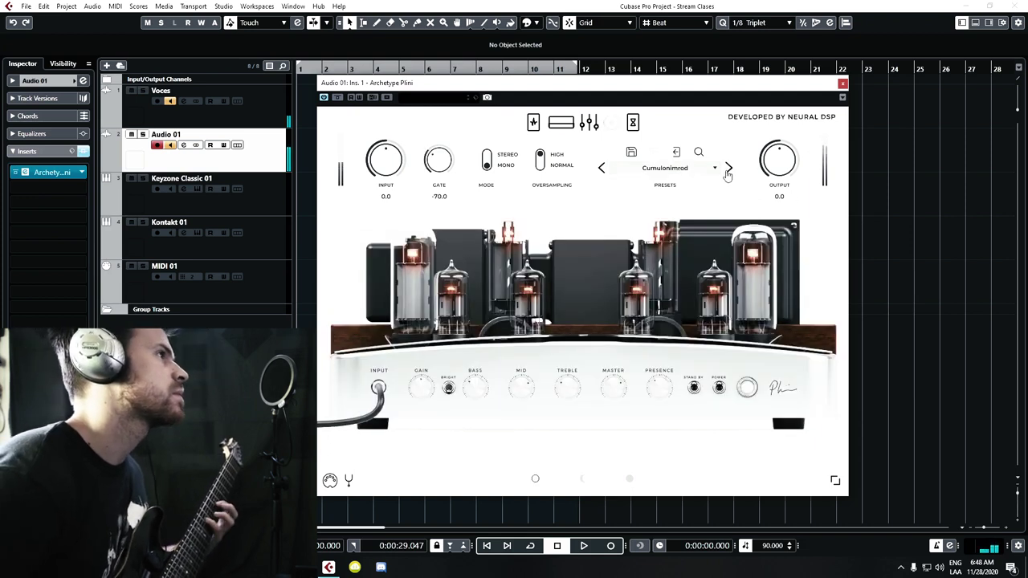
click(728, 170)
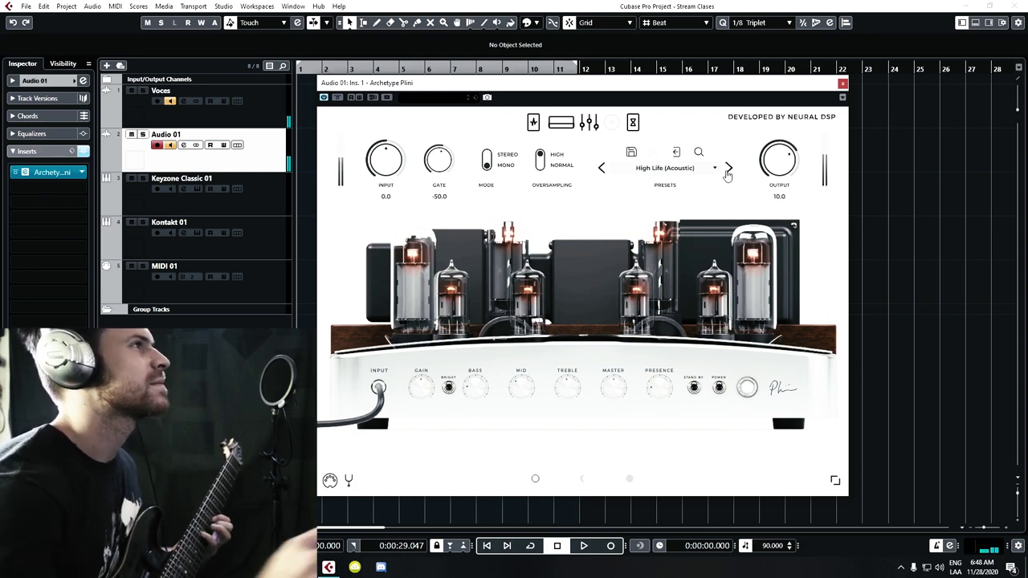
click(728, 171)
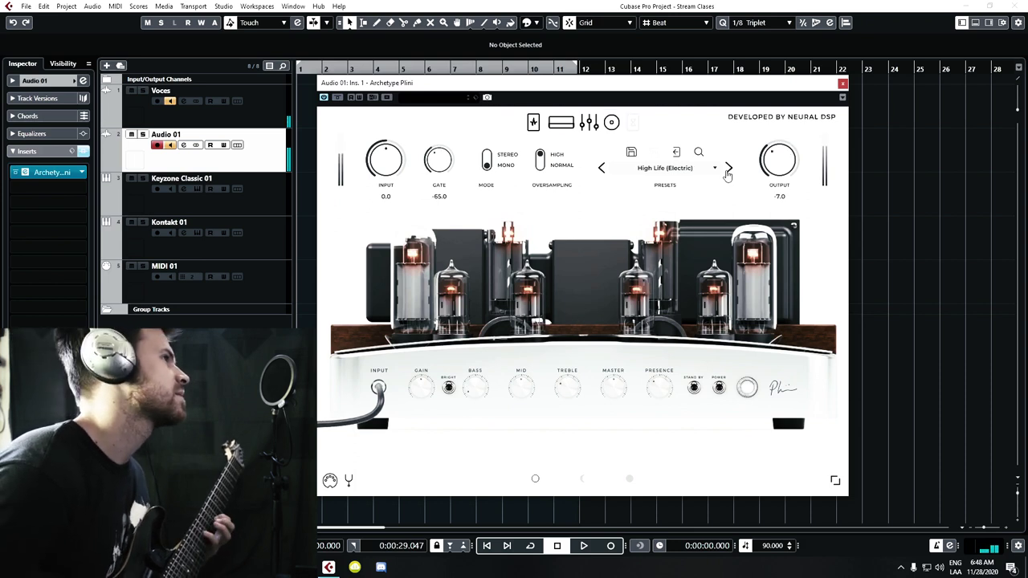
click(728, 171)
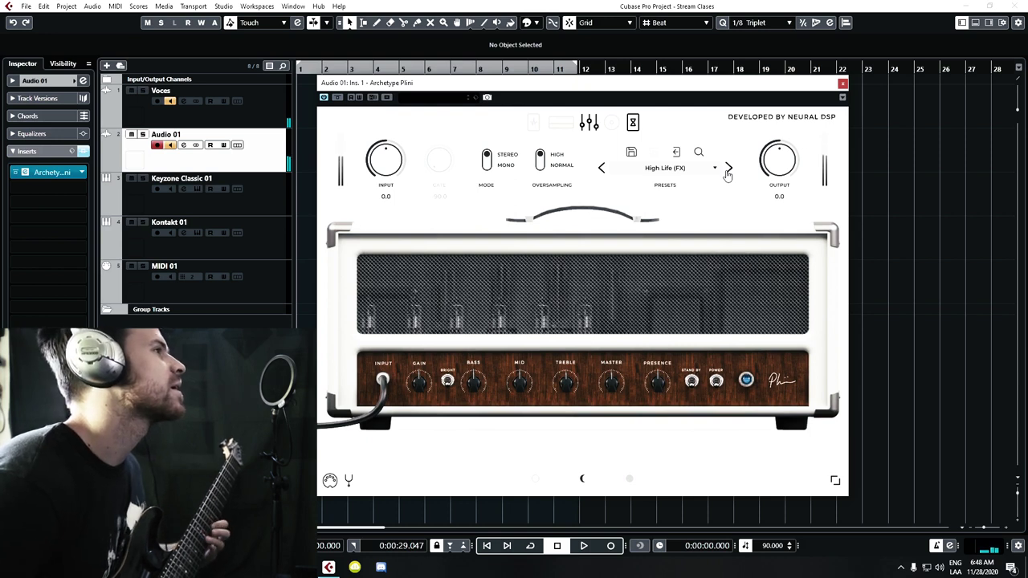
Audition the presets Old Fashioned, Soda Boy and Default
click(728, 171)
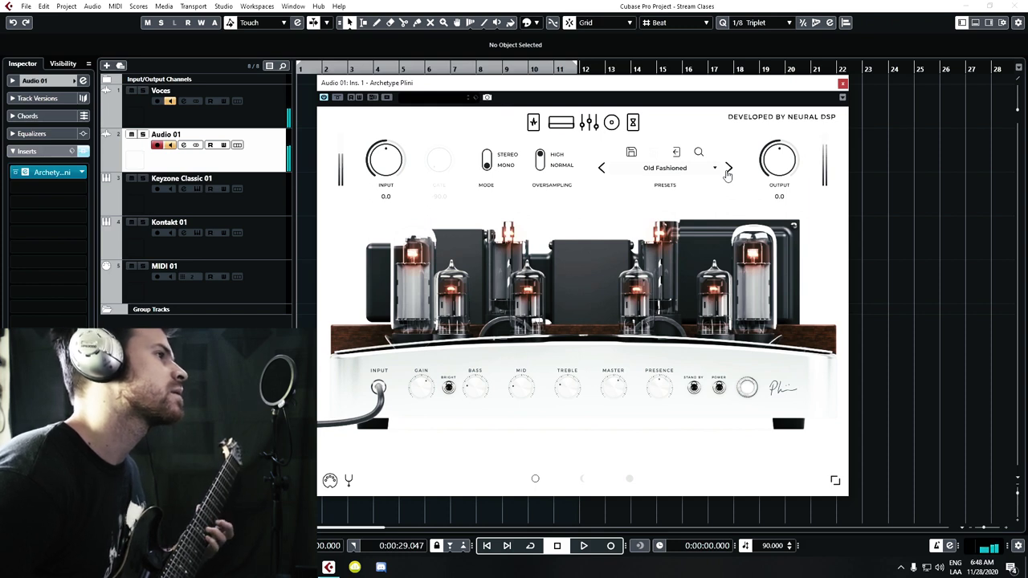
click(727, 173)
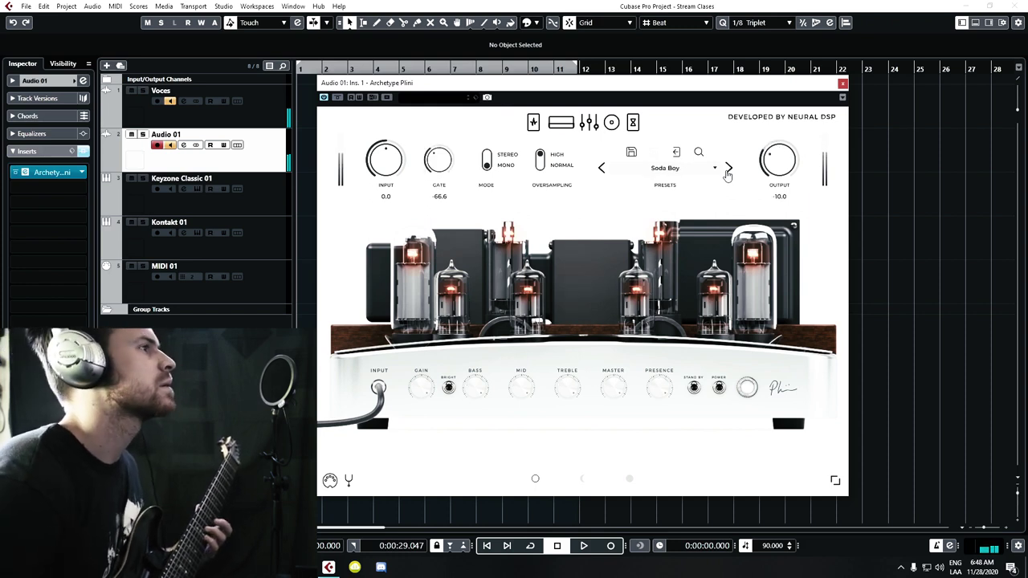
click(728, 173)
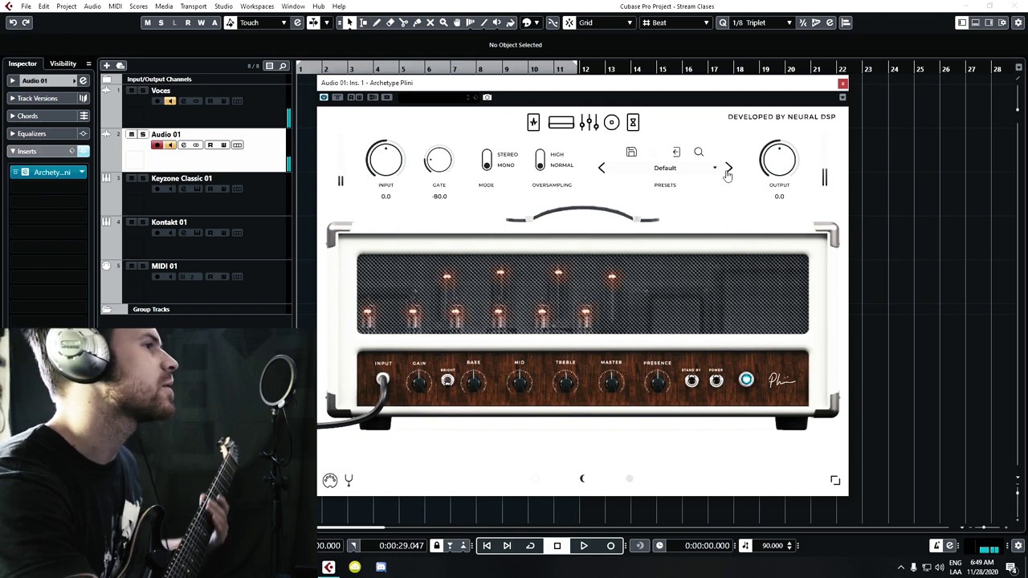
Review the artist and factory preset groups and load Selenium Forest - Clean from the Neural DSP presets
click(665, 168)
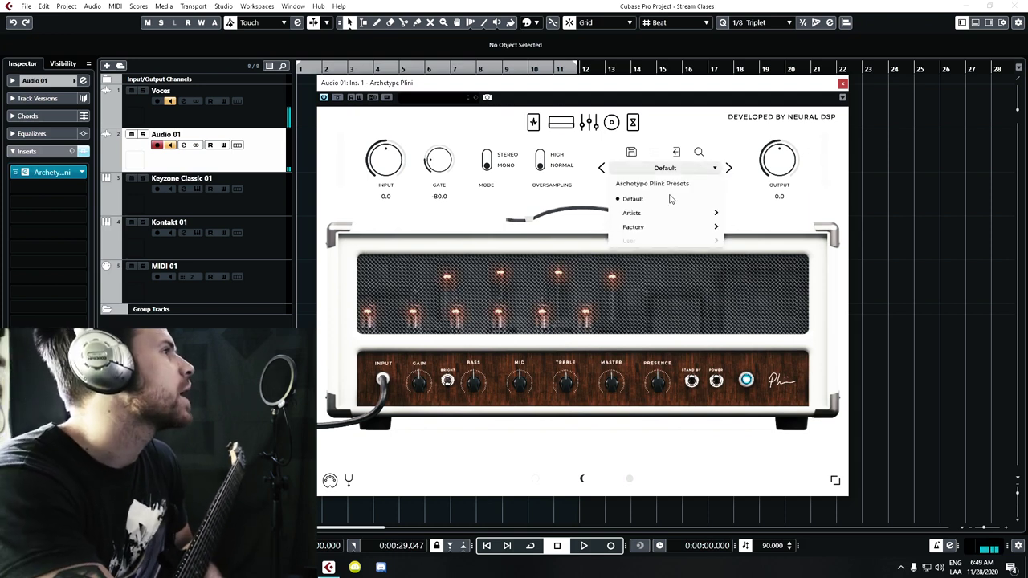
mouse_move(660, 215)
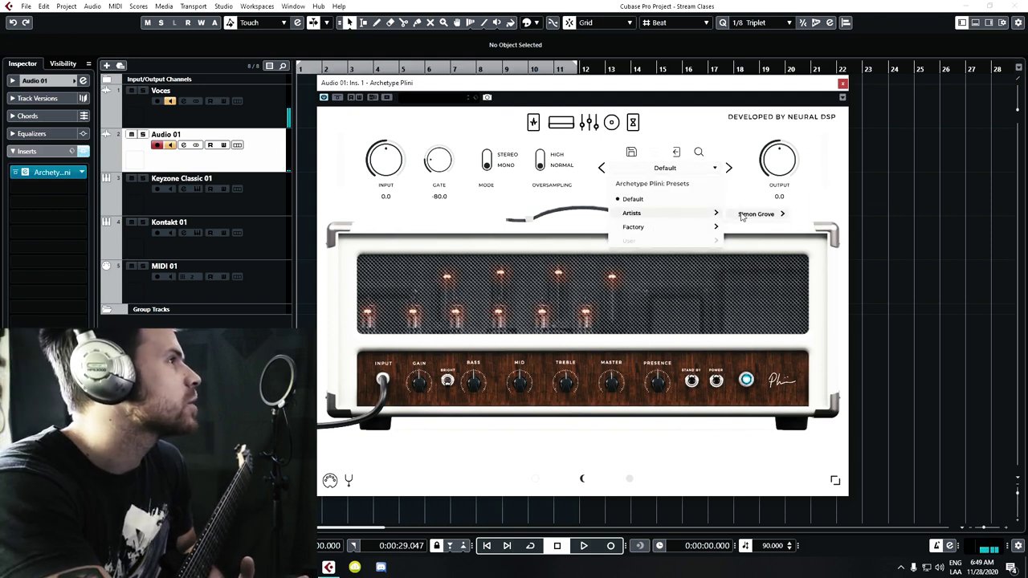
mouse_move(740, 217)
mouse_move(684, 229)
mouse_move(763, 230)
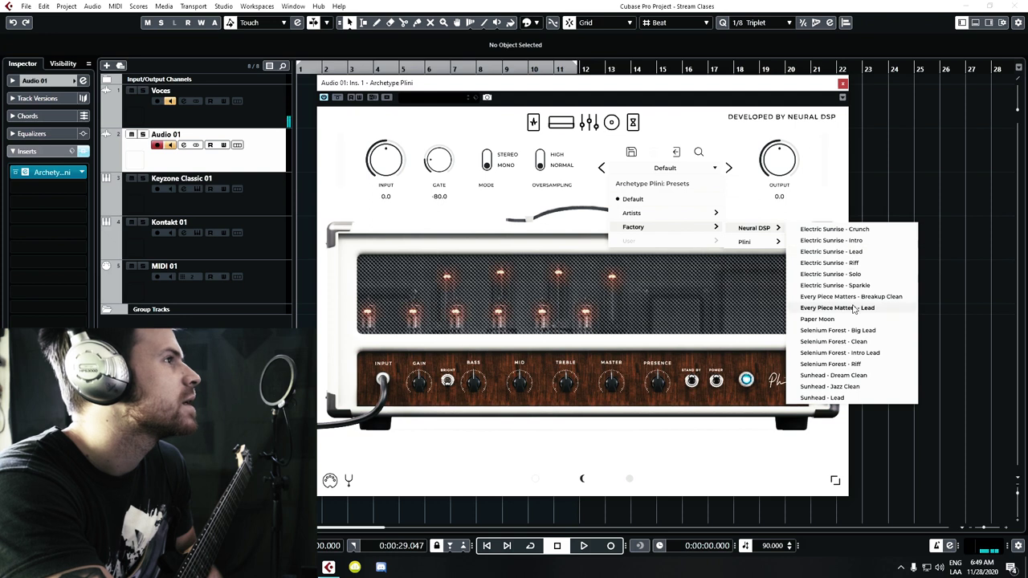
click(875, 343)
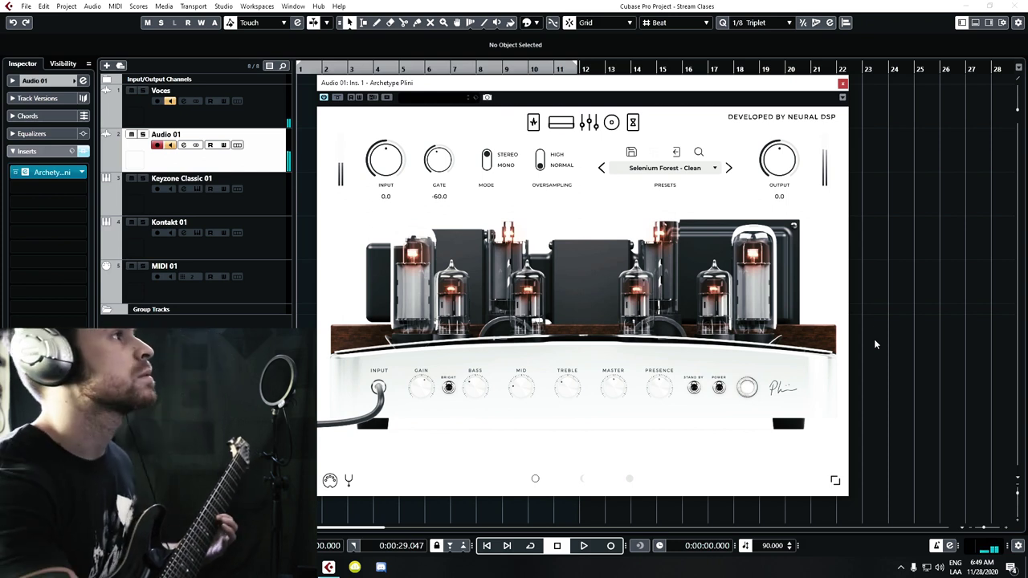
Load Simon Grove - Plini Mellow Clean and step through the Electric Sunrise presets from Crunch to Sparkle
click(698, 169)
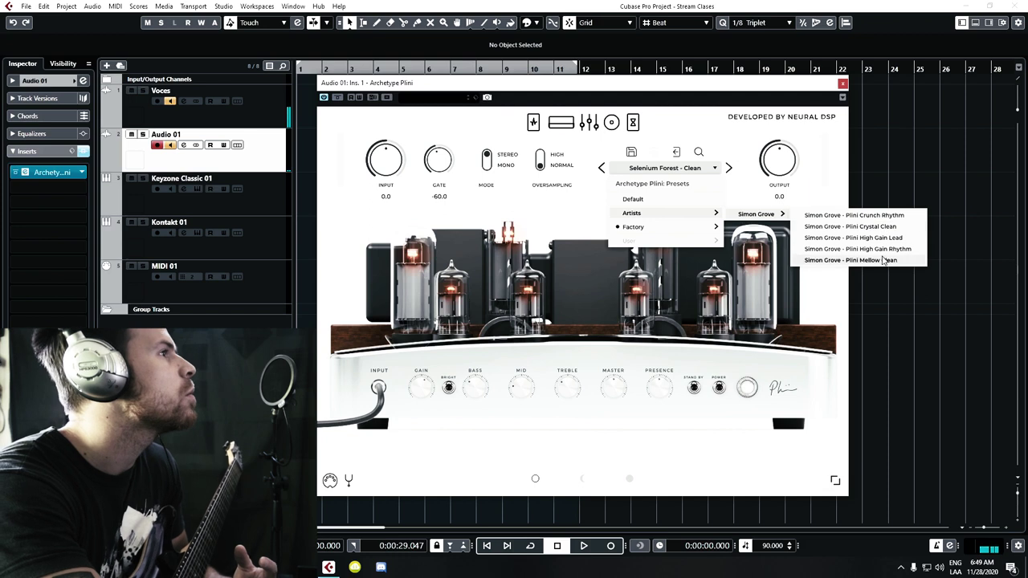
click(882, 260)
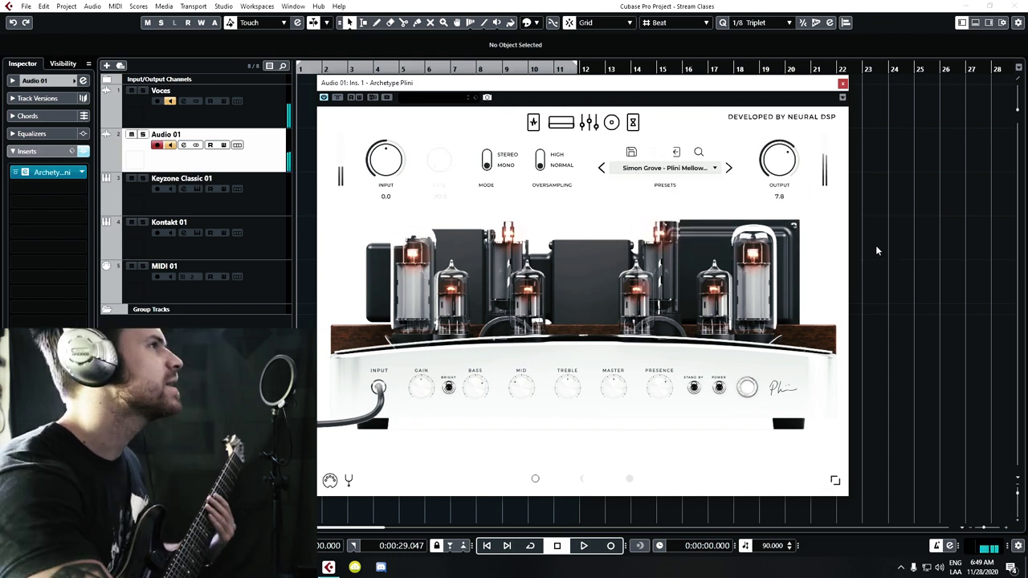
click(729, 169)
click(730, 168)
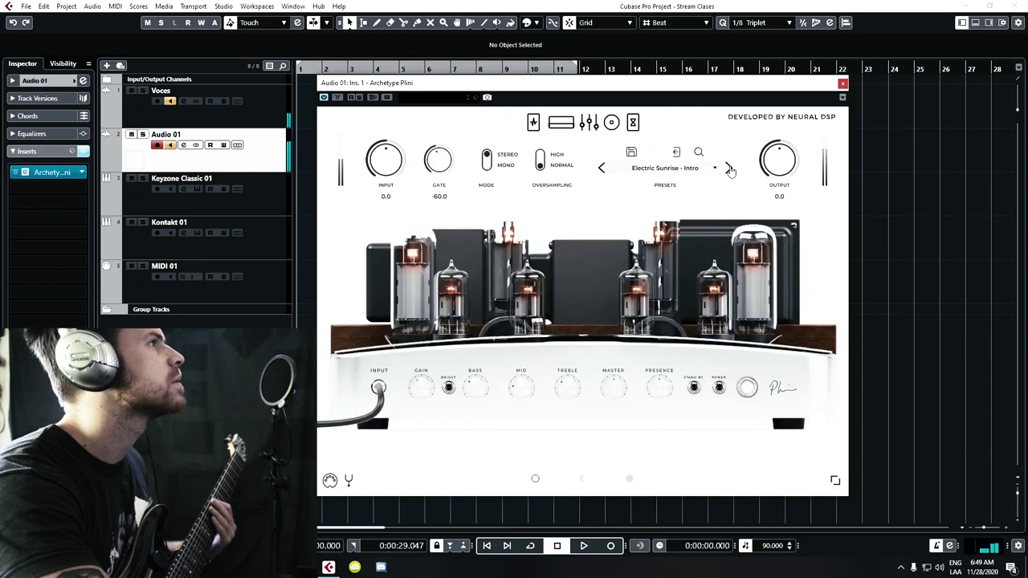
click(730, 169)
click(730, 169)
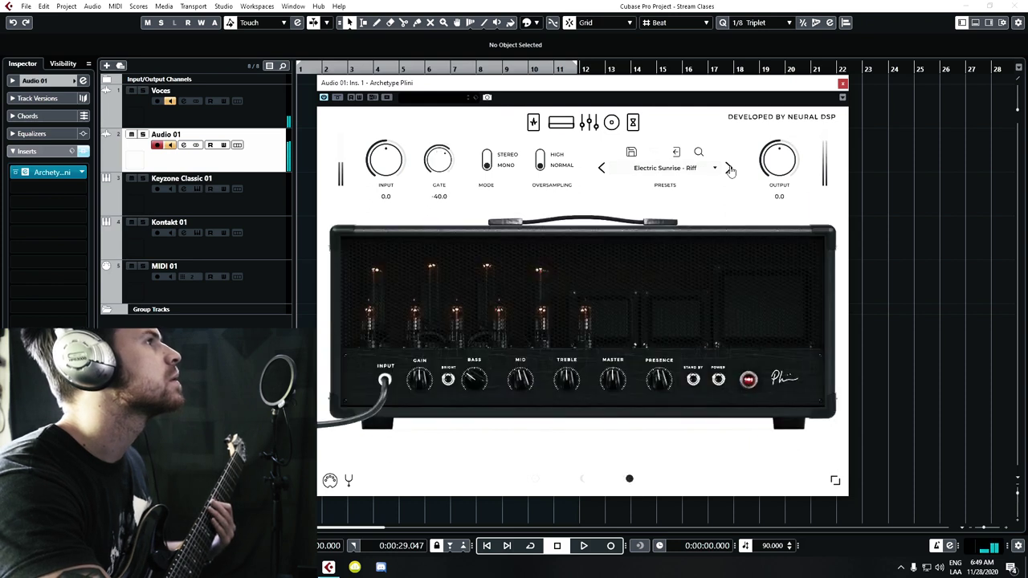
click(730, 169)
click(729, 168)
Advance through the Every Piece Matters presets, Paper Moon and Selenium Forest - Big Lead to Selenium Forest - Clean
click(729, 169)
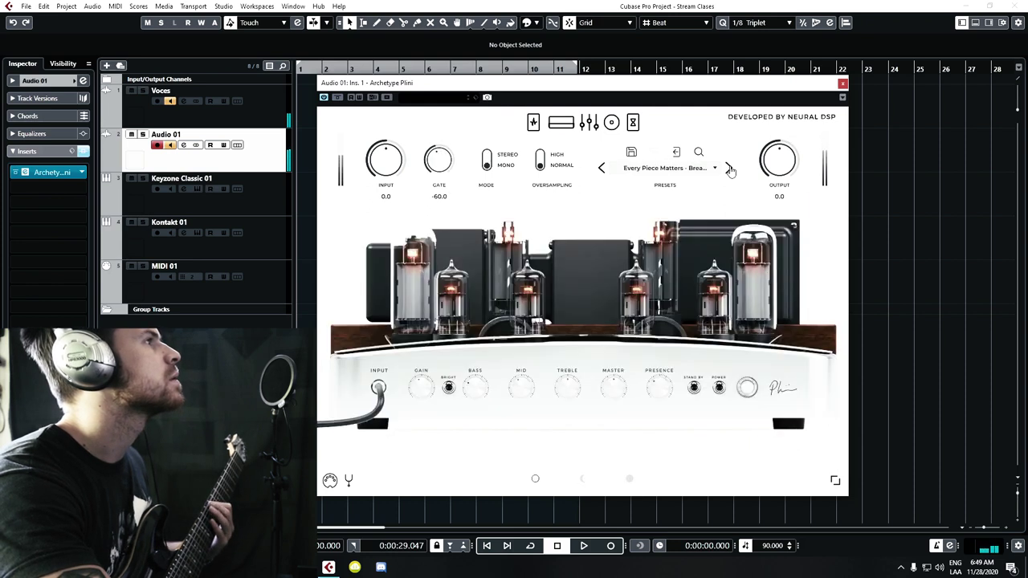
click(730, 168)
click(730, 169)
click(730, 168)
click(730, 169)
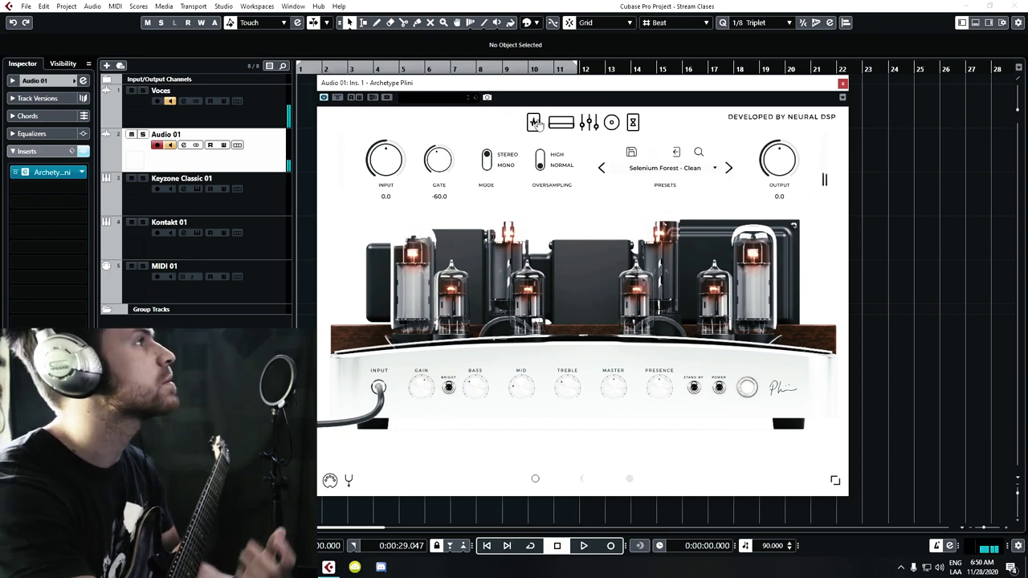
Show the delay and reverb pedals and toggle the reverb pedal to compare the sound with and without it
click(612, 123)
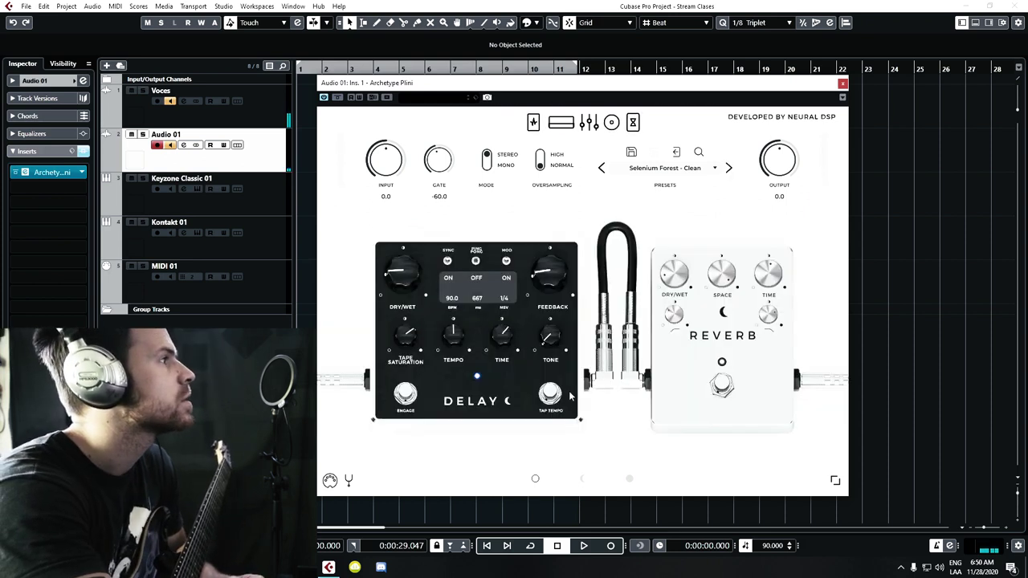
click(728, 392)
click(726, 390)
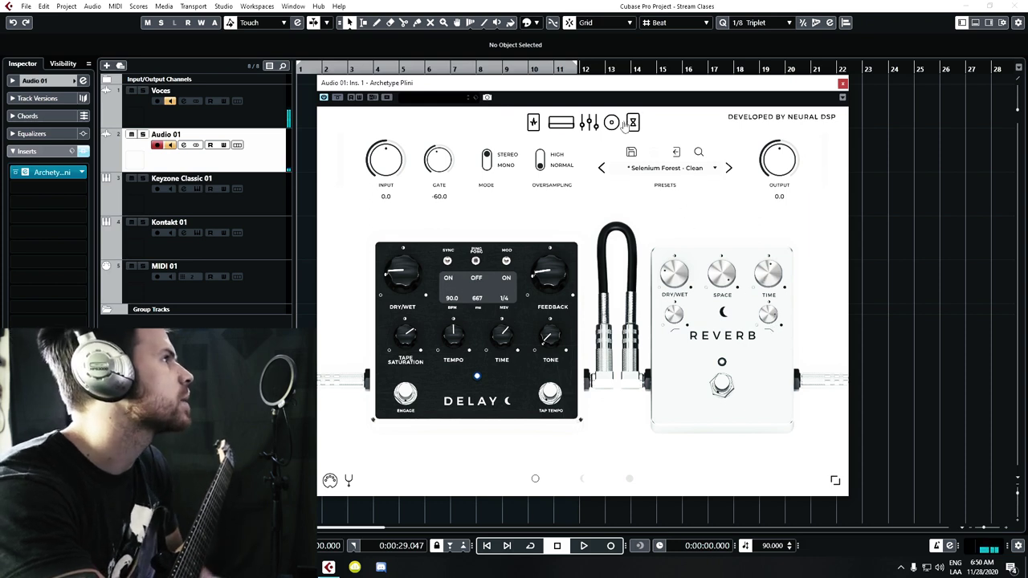
Show the compressor and overdrive pedals and switch the overdrive on and off to compare its effect
click(533, 122)
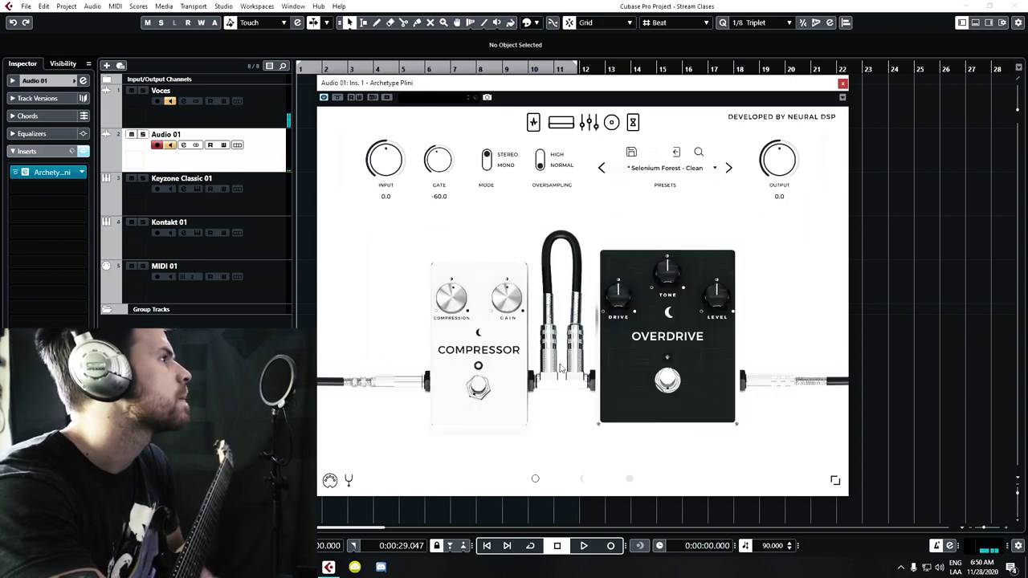
click(667, 383)
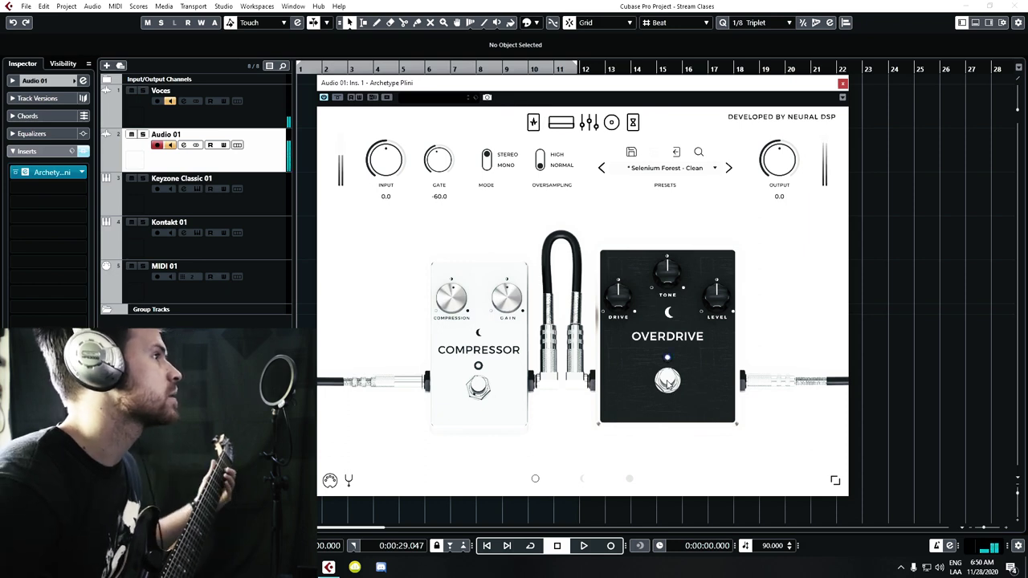
click(667, 382)
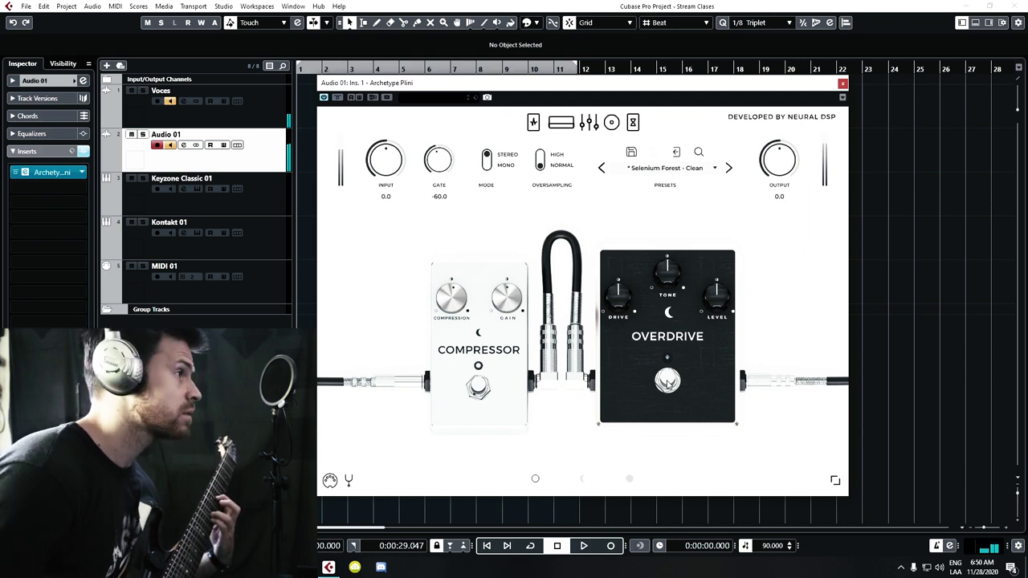
Load the Electric Sunrise - Riff preset from the Neural DSP factory presets
click(701, 176)
mouse_move(657, 232)
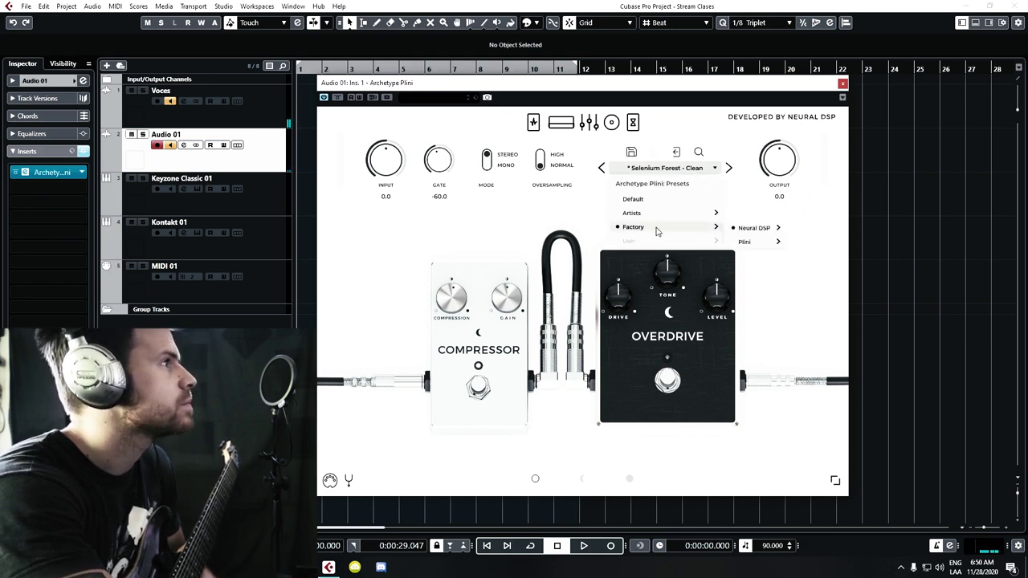
mouse_move(675, 215)
mouse_move(755, 217)
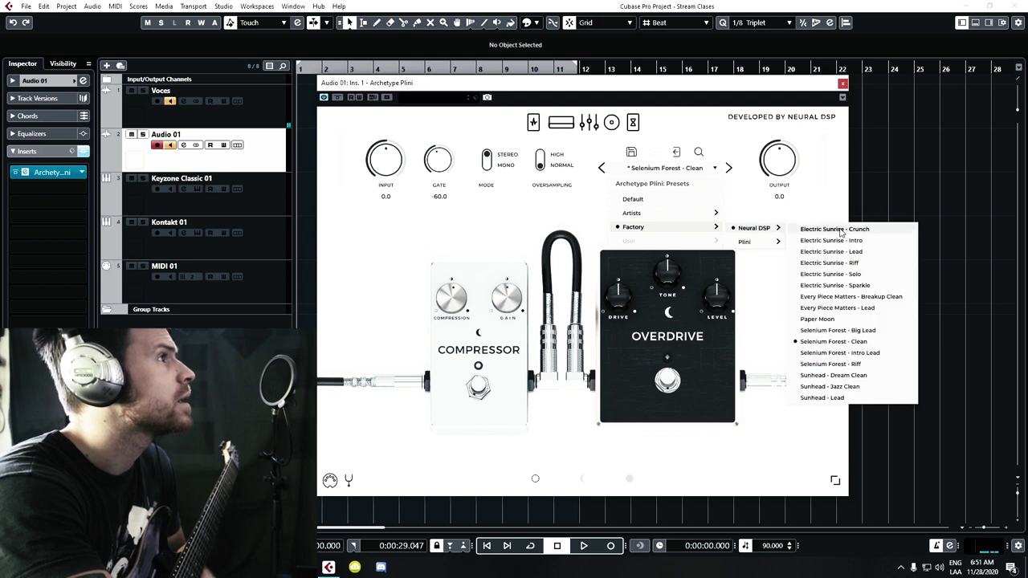
click(840, 263)
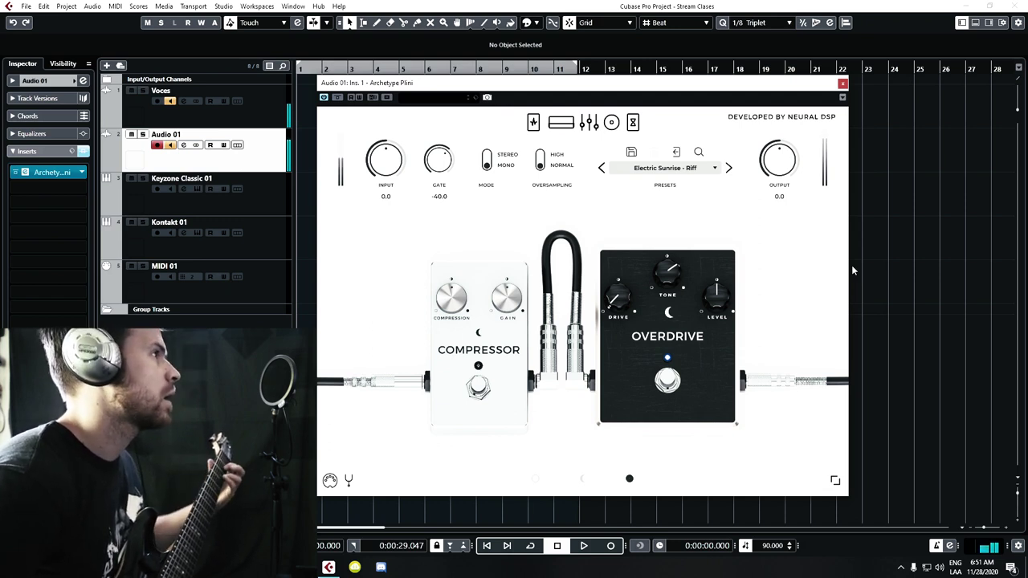
Adjust the black amp's gain and compare its sound with the white amp with the wooden control panel
click(561, 125)
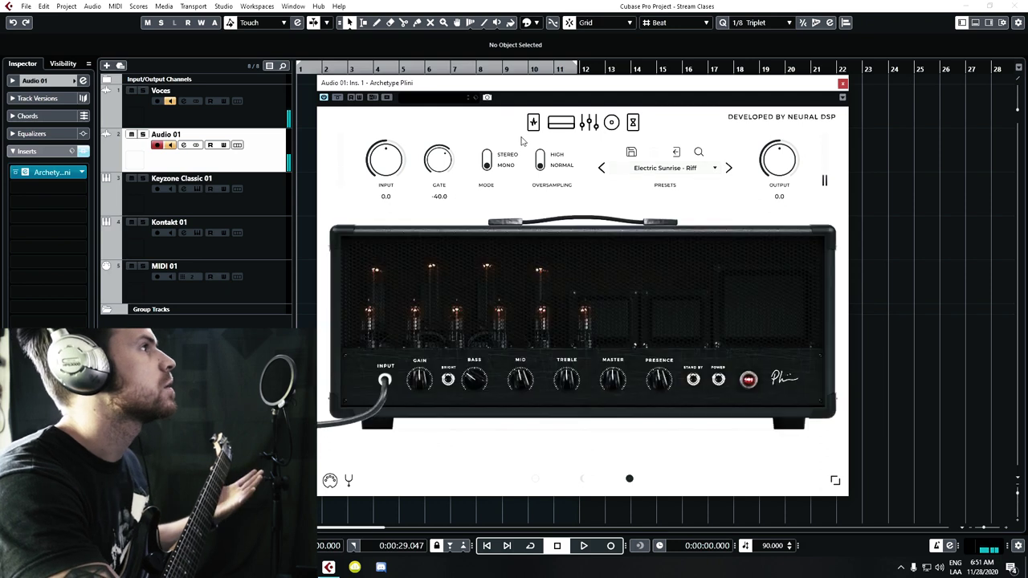
drag(427, 386, 434, 376)
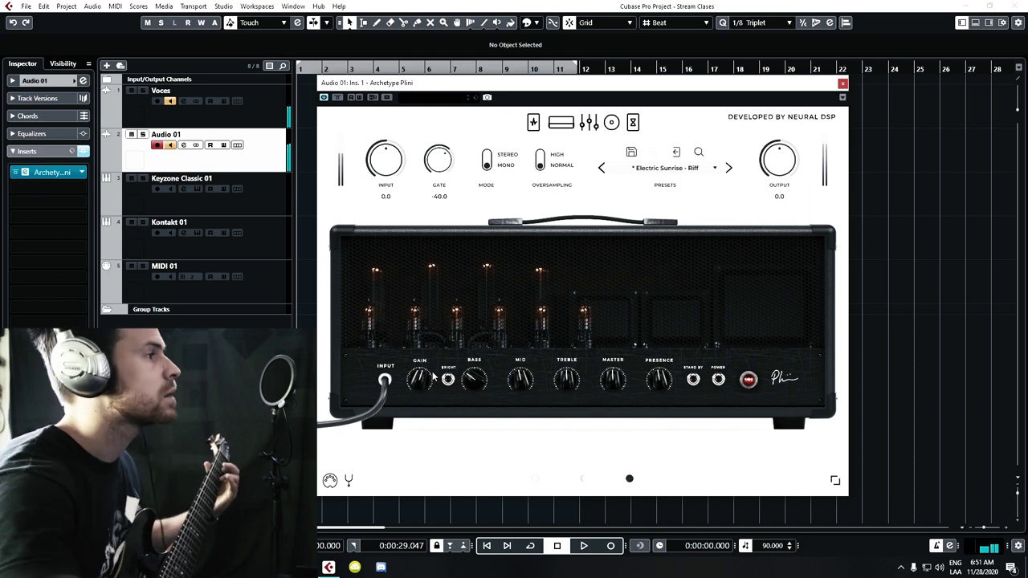
click(585, 480)
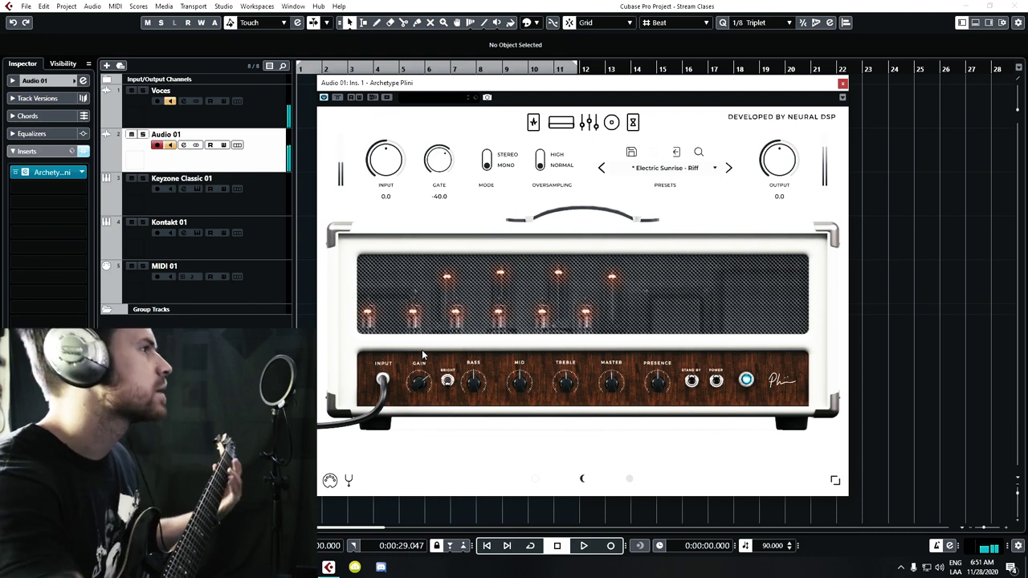
click(630, 479)
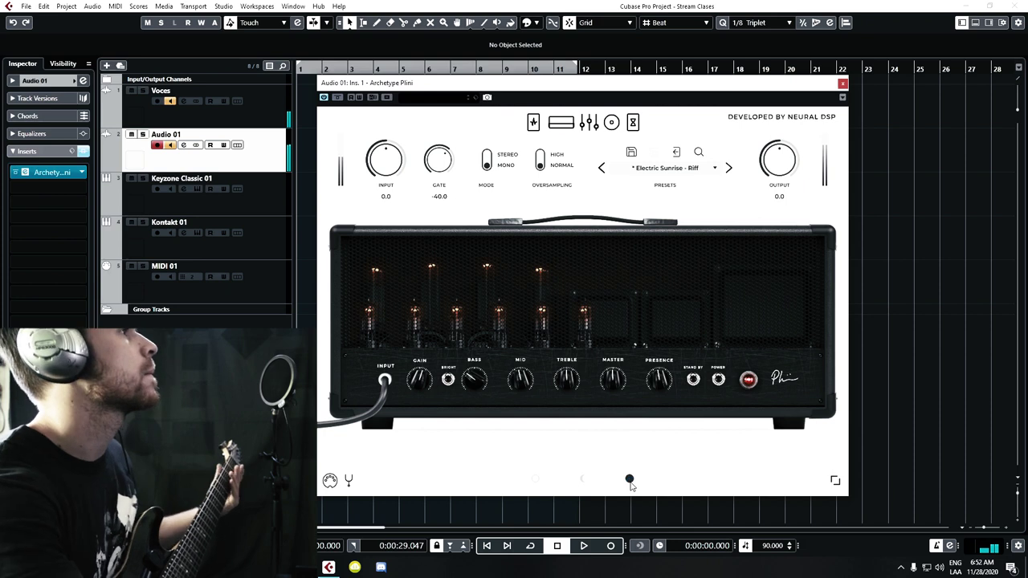
Load the Electric Sunrise - Lead preset from the Neural DSP factory presets
click(707, 168)
mouse_move(665, 232)
mouse_move(754, 233)
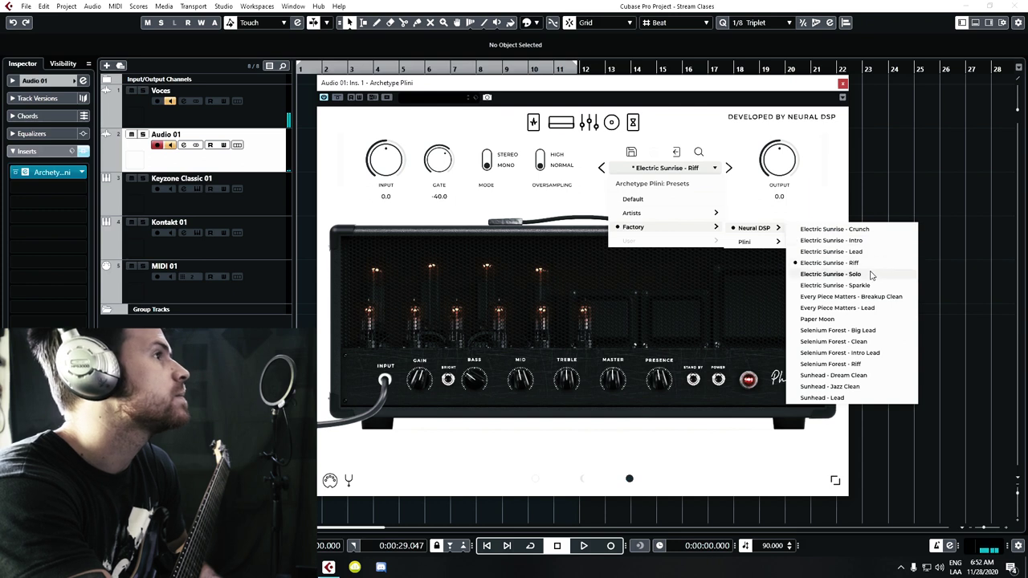
click(832, 252)
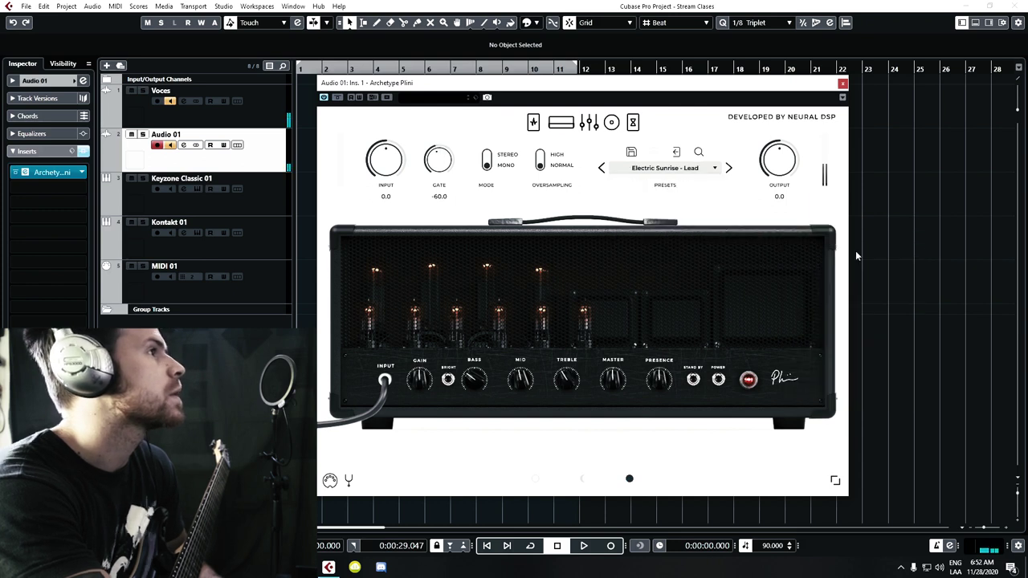